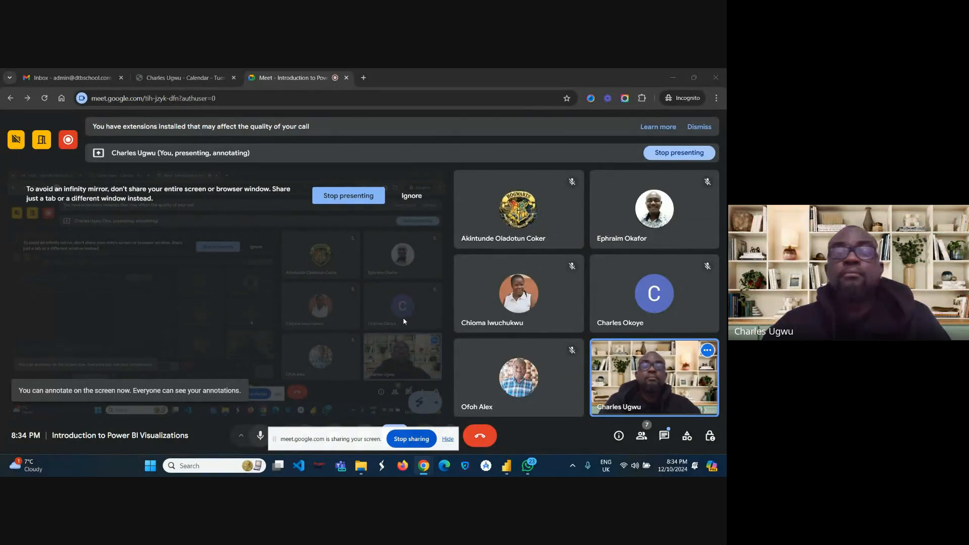
Step: Dismiss the screen-sharing mirror warning and switch to the Data Analysis Mastery document window
click(411, 200)
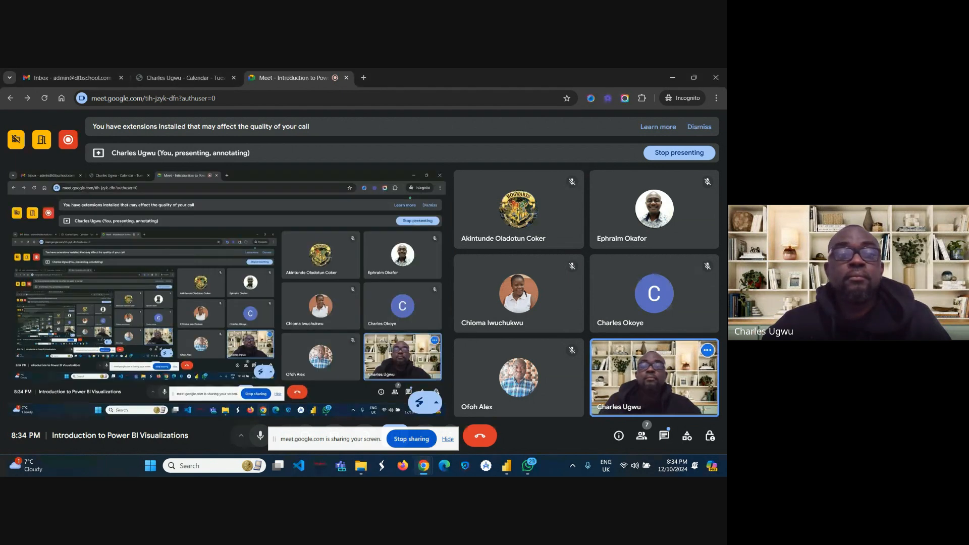
mouse_move(423, 465)
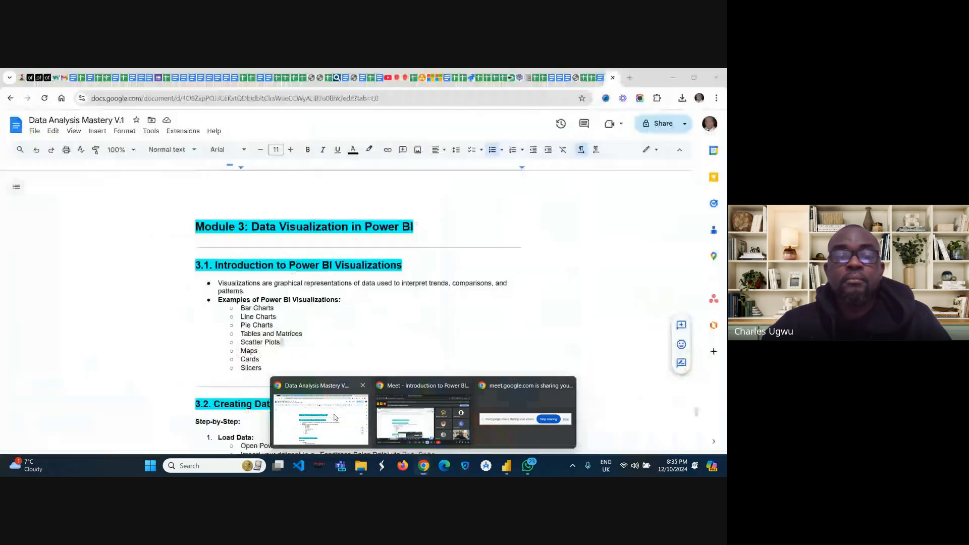
click(334, 418)
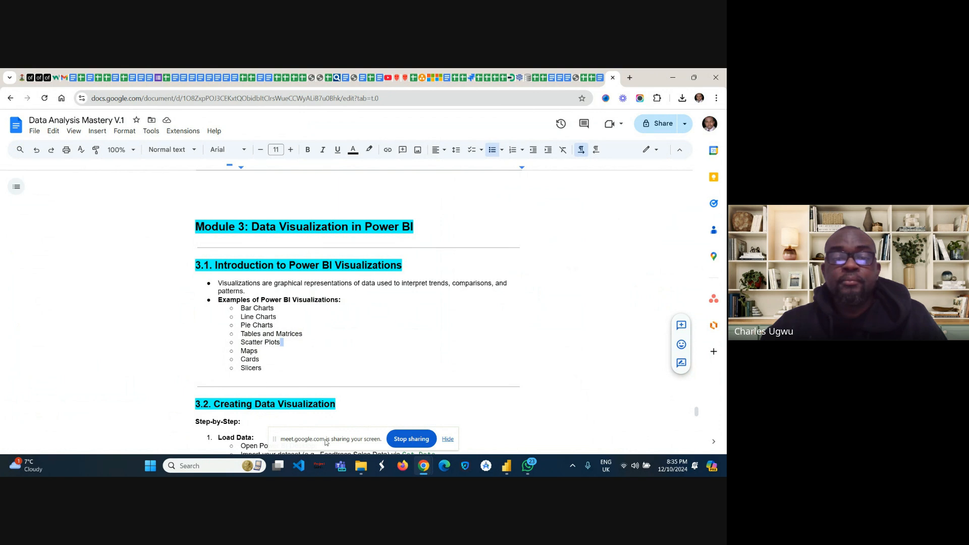
Step: Read through Module 3 sections 3.1 to 3.5 on Power BI visualizations, filters, slicers and maps
drag(327, 442, 347, 110)
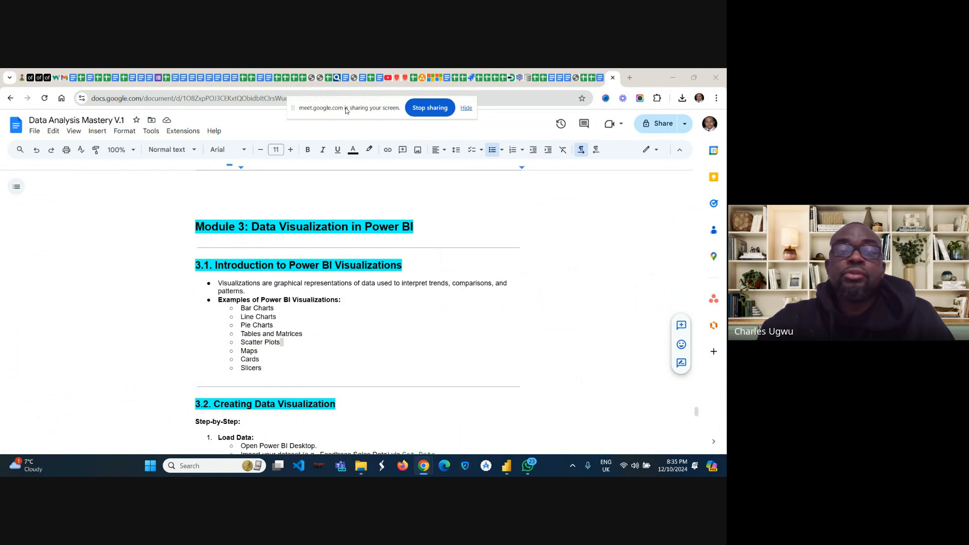
scroll(353, 302, down, 1)
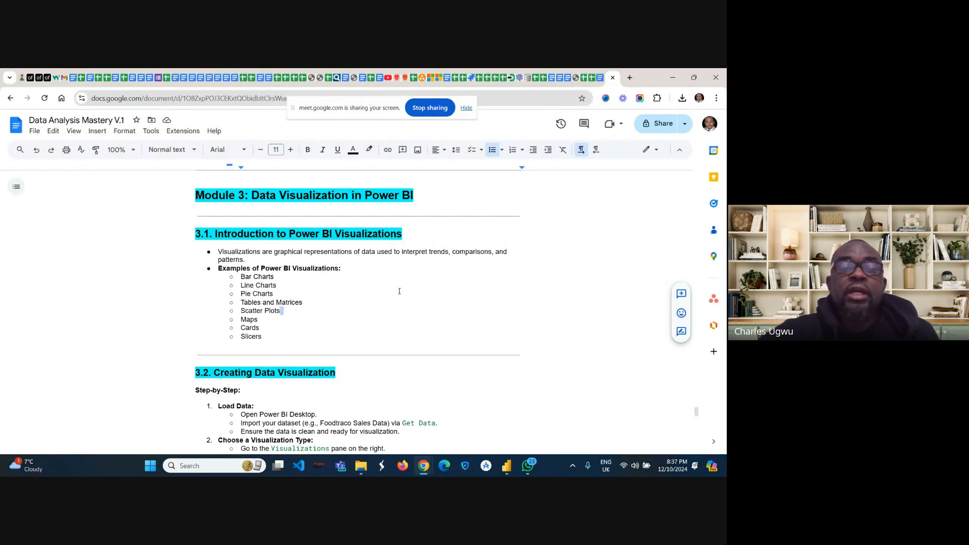
scroll(399, 291, down, 3)
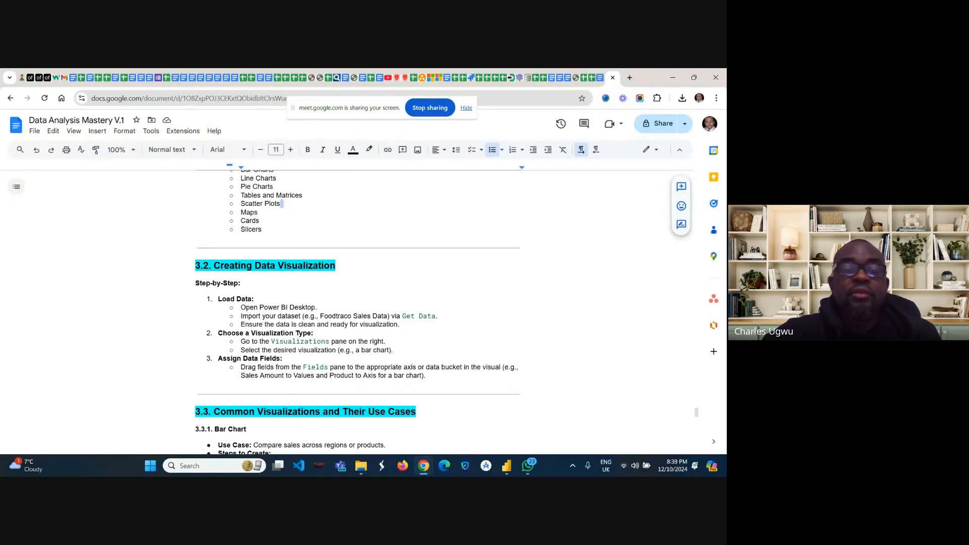
scroll(358, 313, down, 2)
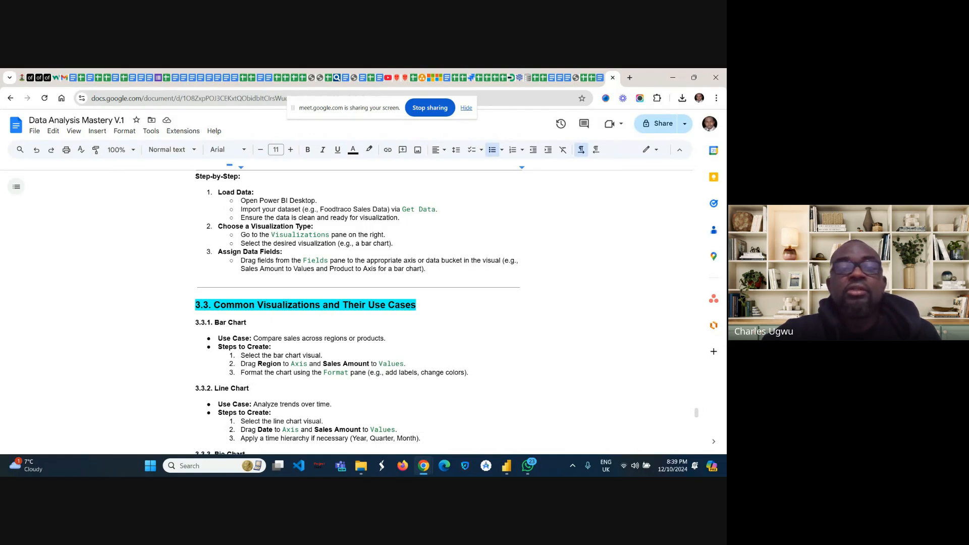
scroll(358, 313, down, 1)
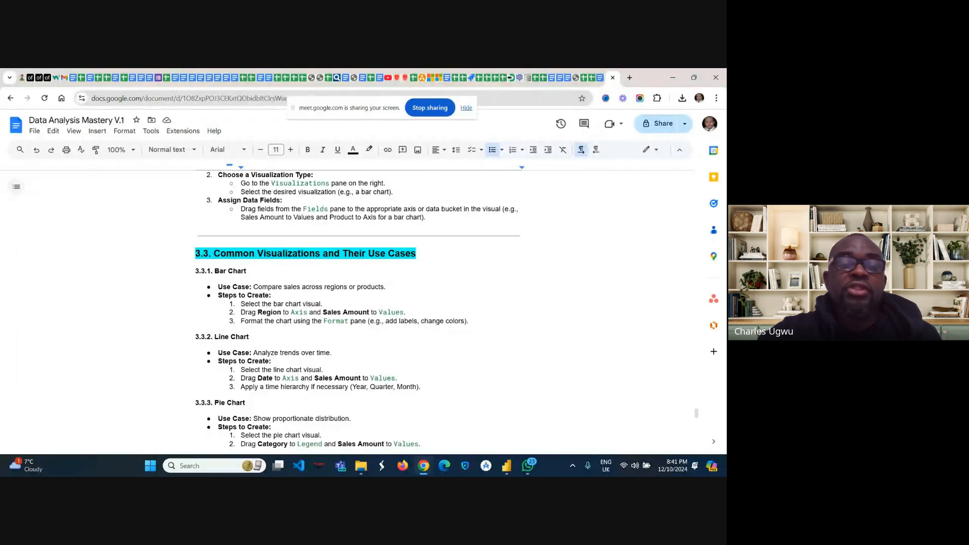
scroll(357, 309, down, 2)
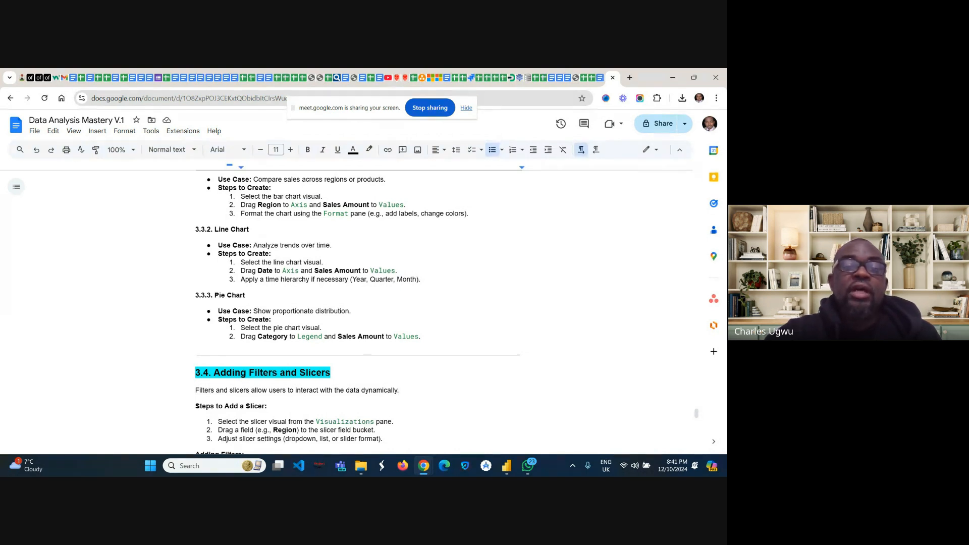
scroll(357, 302, down, 1)
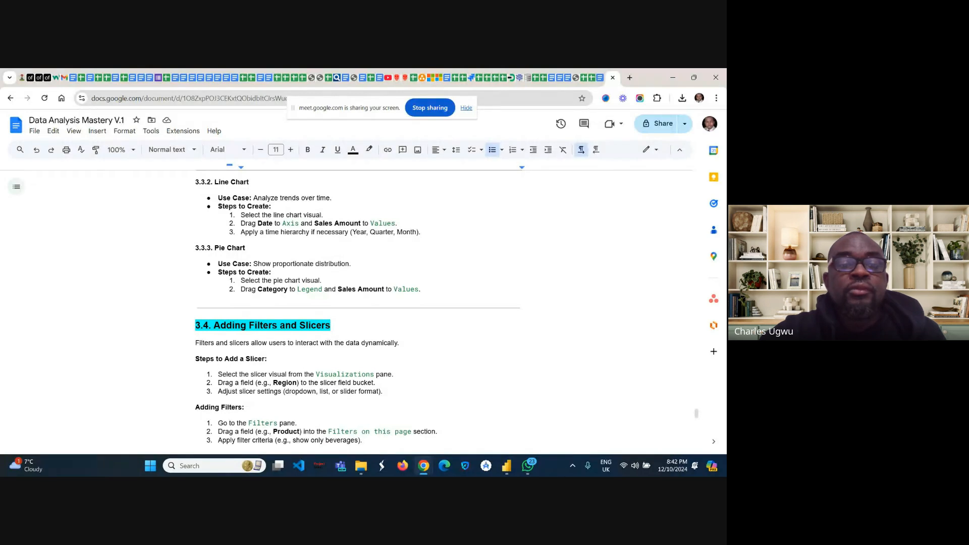
scroll(357, 309, down, 1)
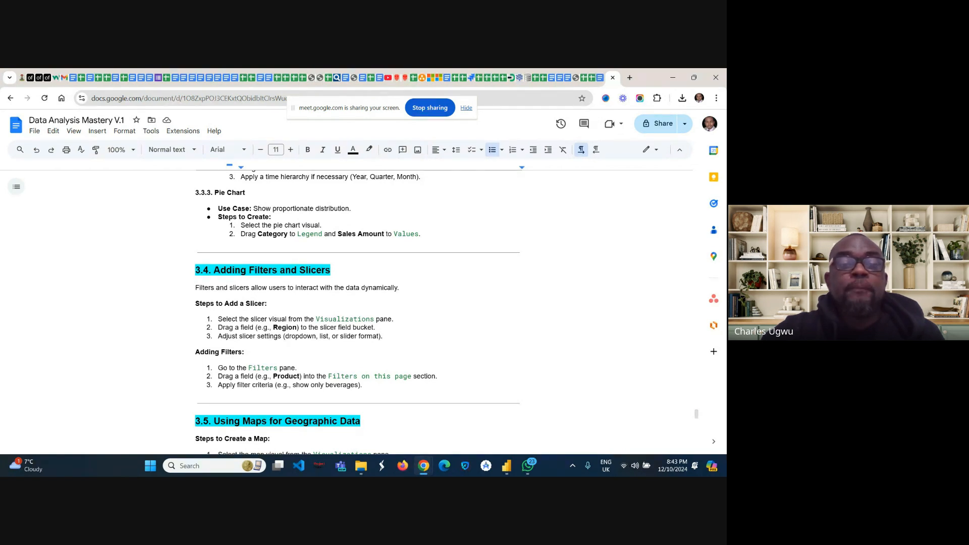
scroll(358, 313, down, 1)
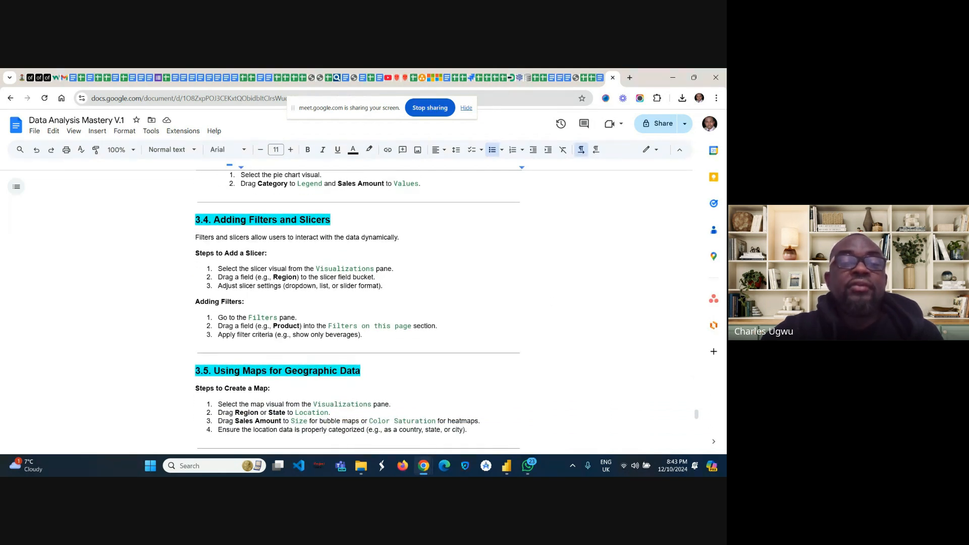
scroll(358, 313, down, 1)
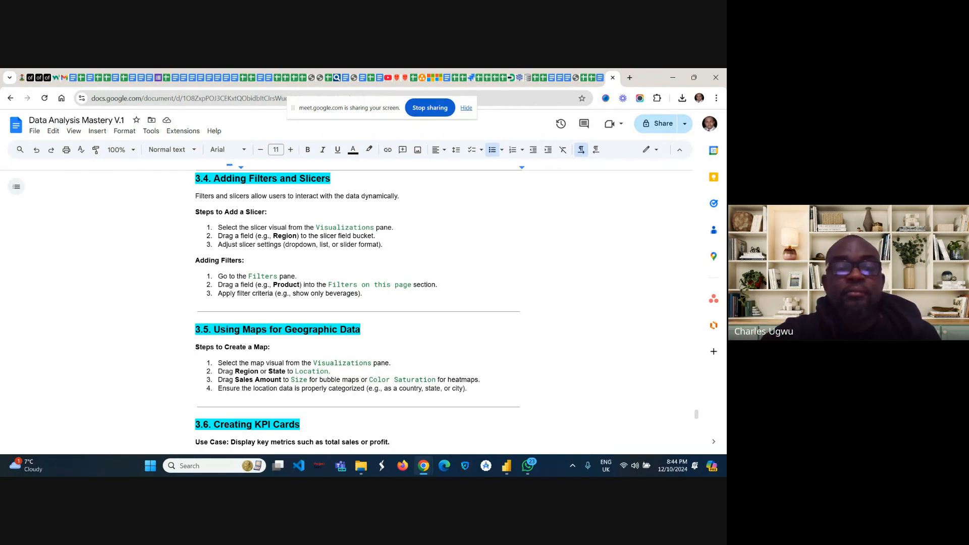
Step: Read through sections 3.6 to 3.9 on KPI cards, dashboards, interactive stories and the Foodtraco case study
scroll(358, 312, down, 2)
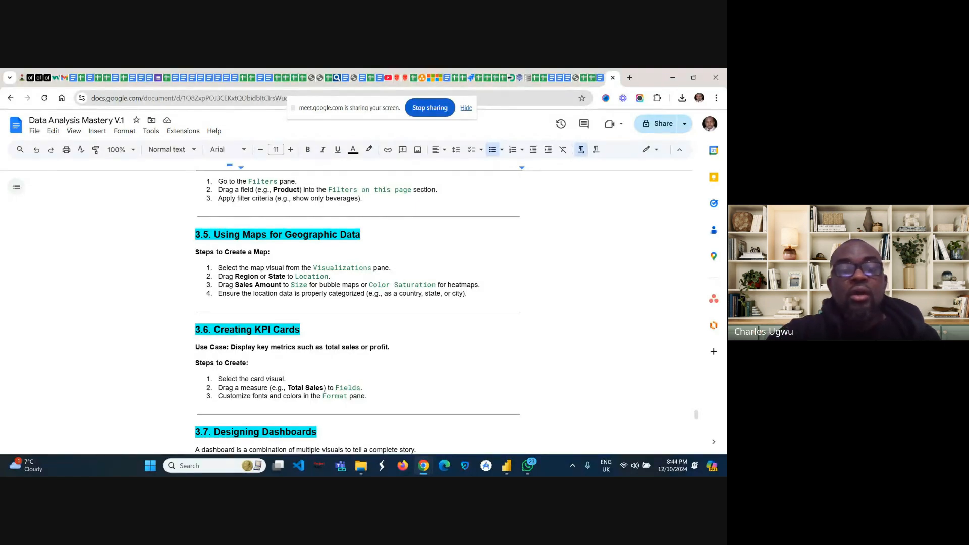
scroll(357, 312, down, 3)
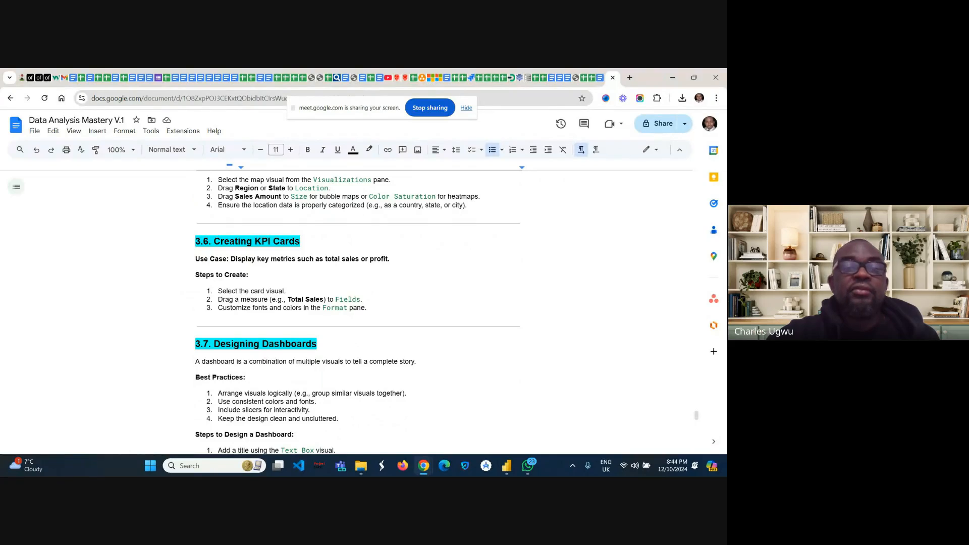
scroll(358, 312, down, 2)
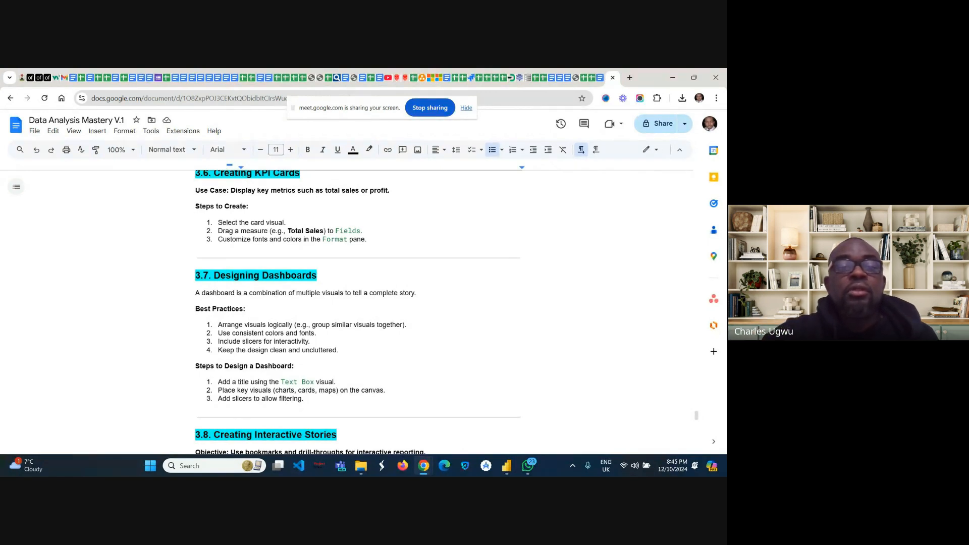
scroll(357, 312, down, 1)
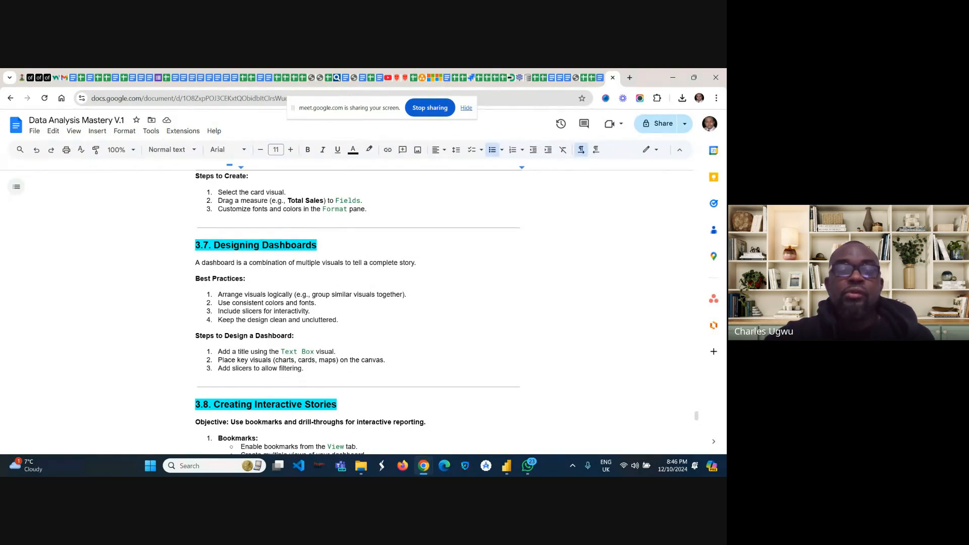
scroll(358, 313, down, 3)
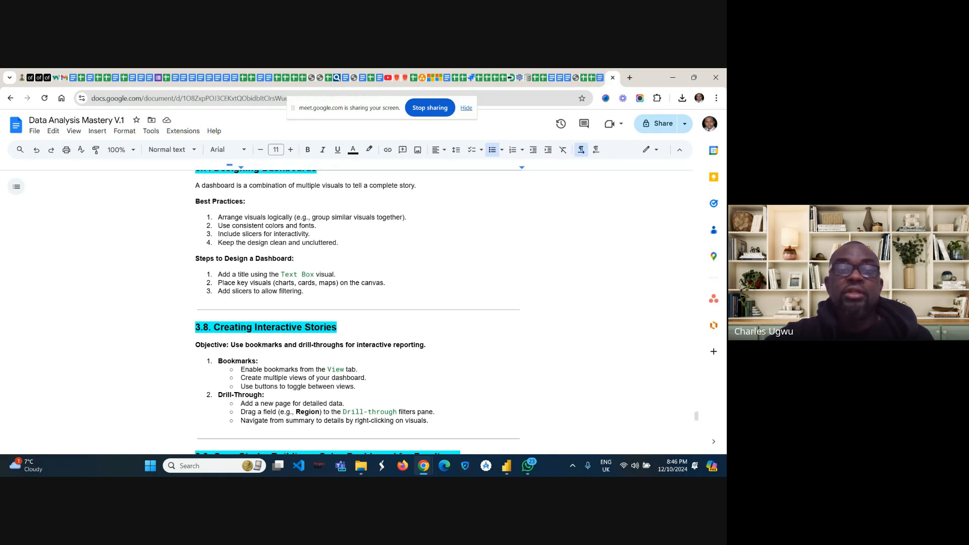
scroll(357, 313, down, 3)
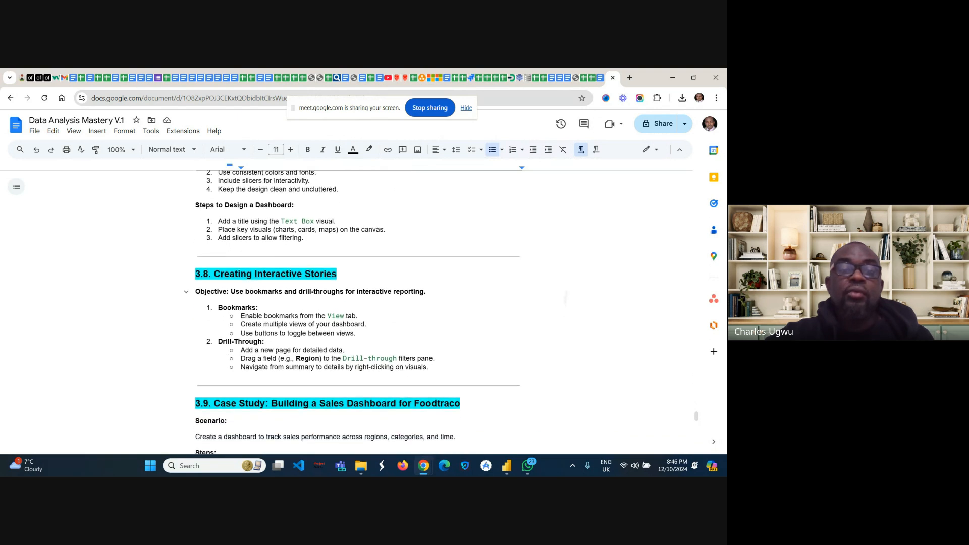
scroll(357, 313, down, 3)
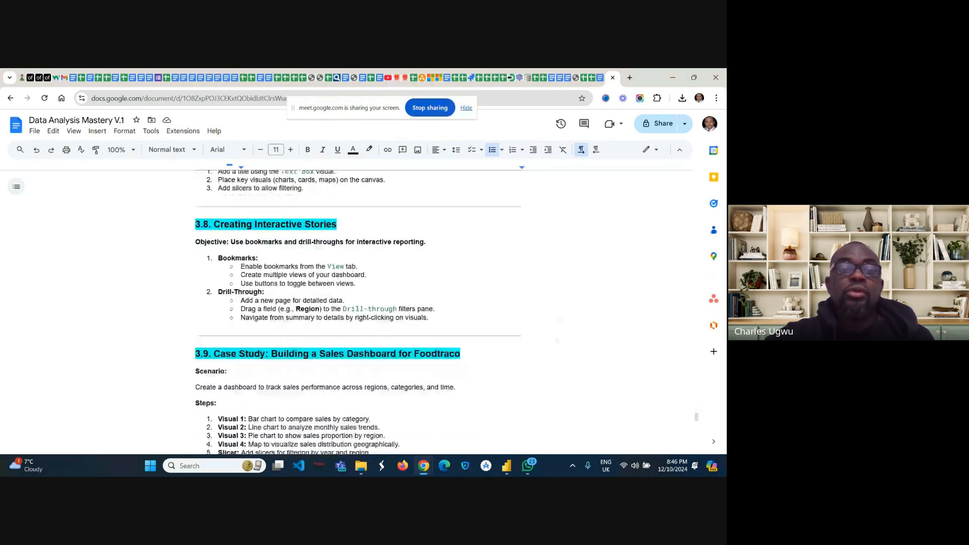
scroll(357, 313, down, 2)
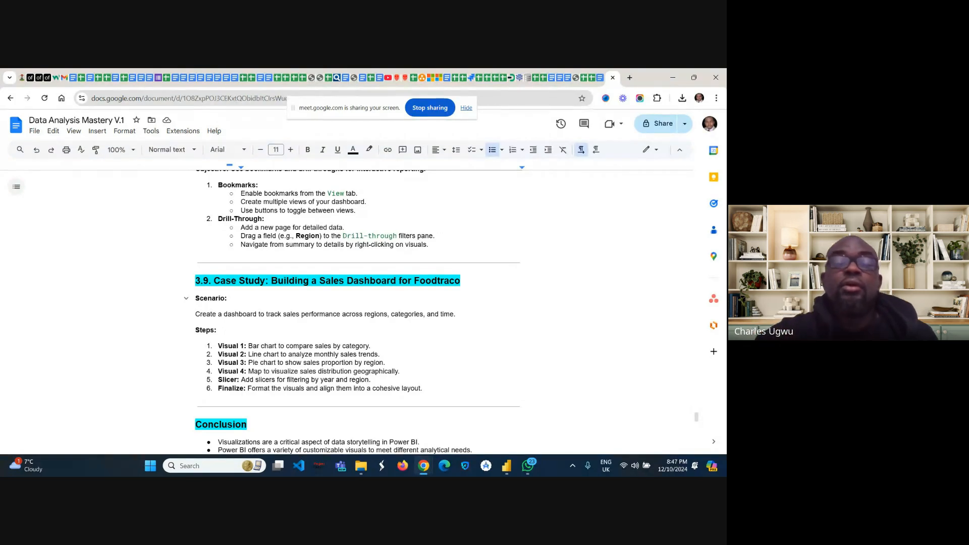
scroll(358, 312, up, 2)
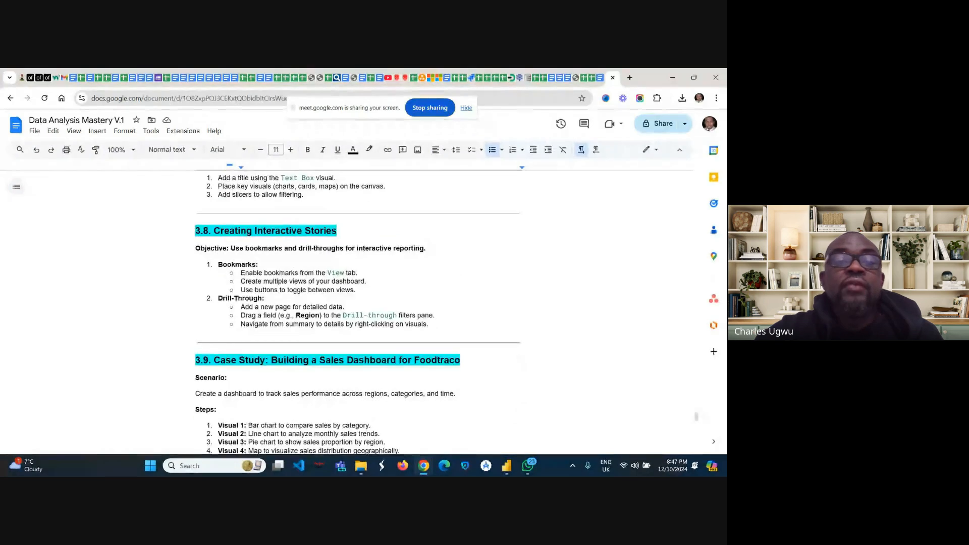
scroll(358, 312, down, 1)
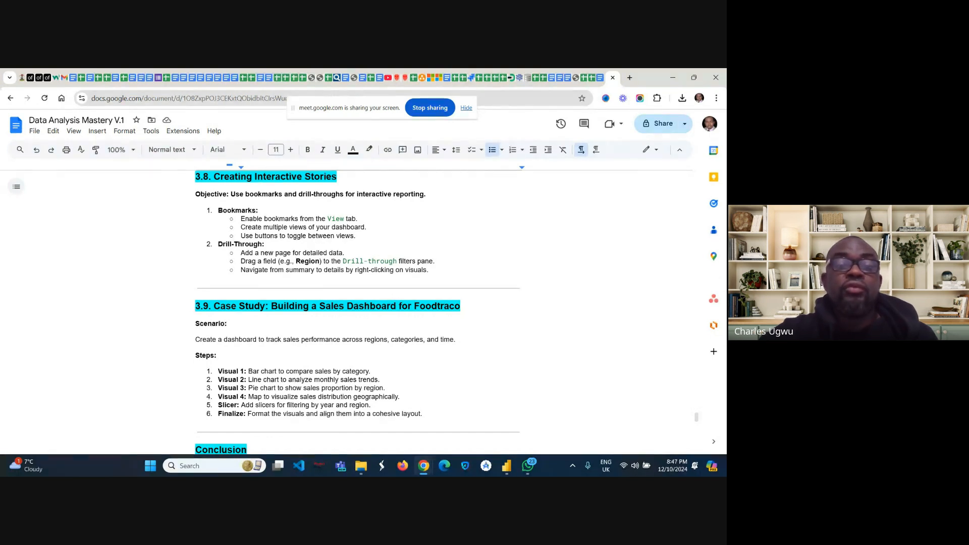
scroll(561, 254, down, 3)
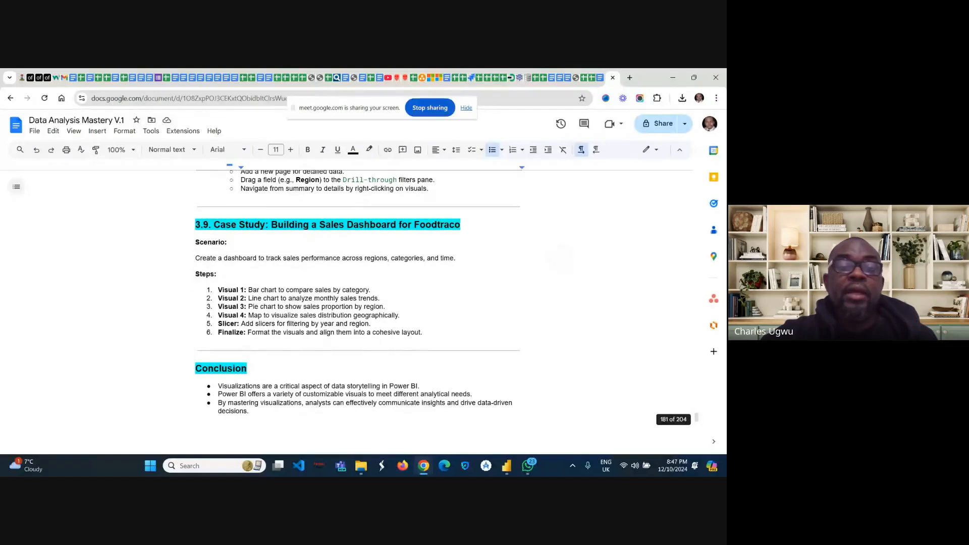
scroll(561, 254, up, 2)
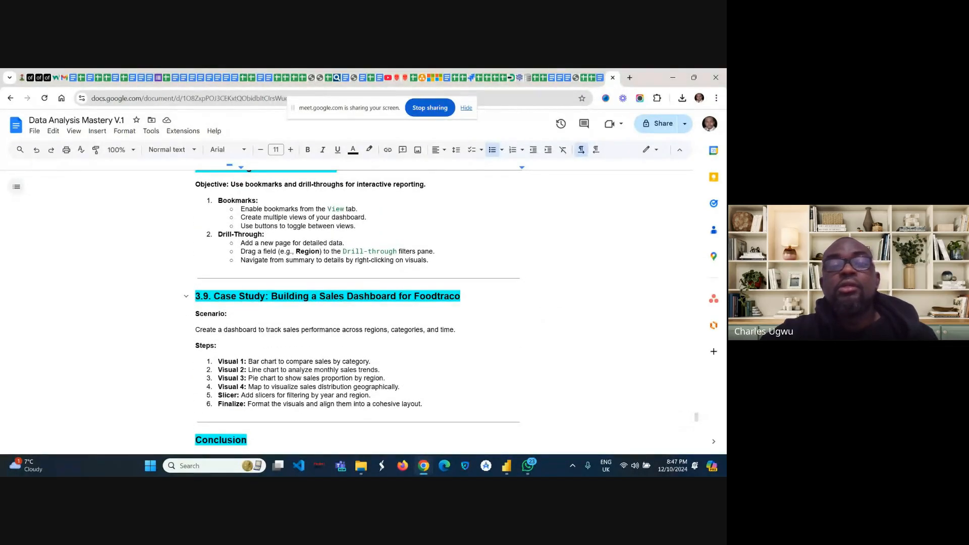
scroll(357, 313, up, 1)
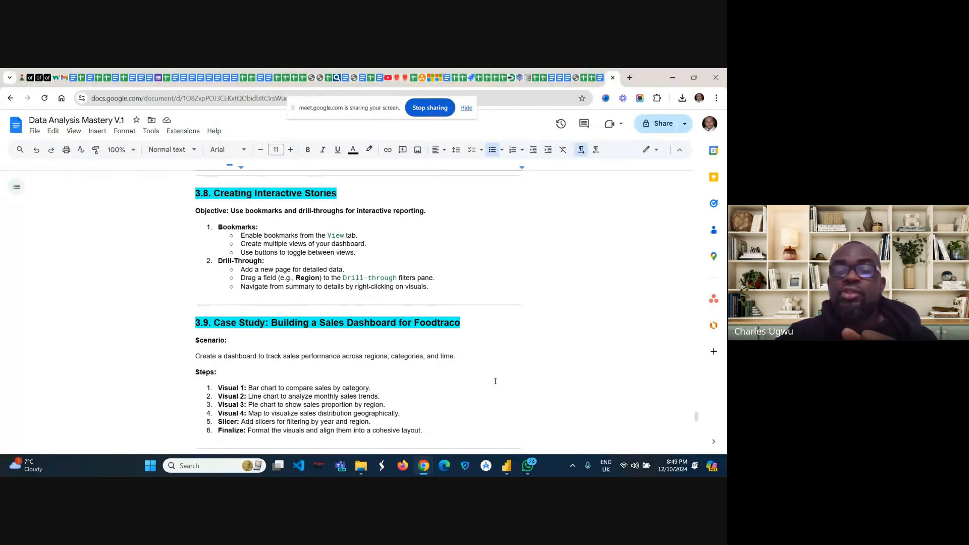
Step: Switch to Power BI Desktop and open the Excel workbook Sales Dataset (without Custom Column) from Downloads
mouse_move(507, 465)
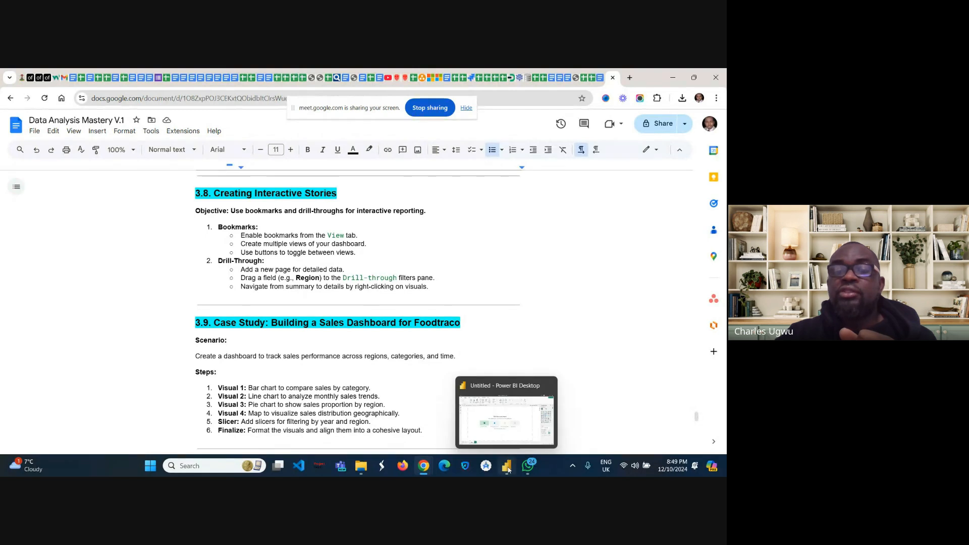
click(505, 432)
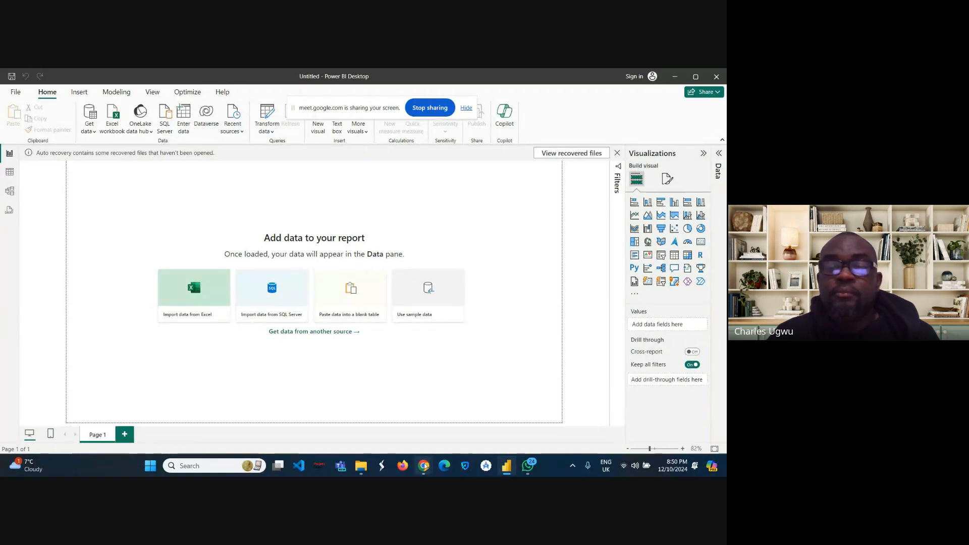
mouse_move(424, 465)
mouse_move(412, 425)
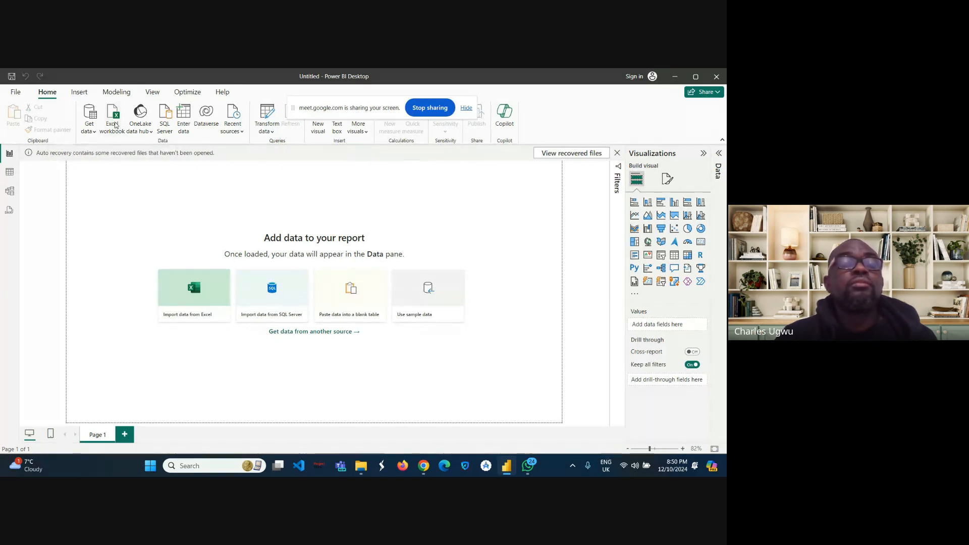
click(115, 125)
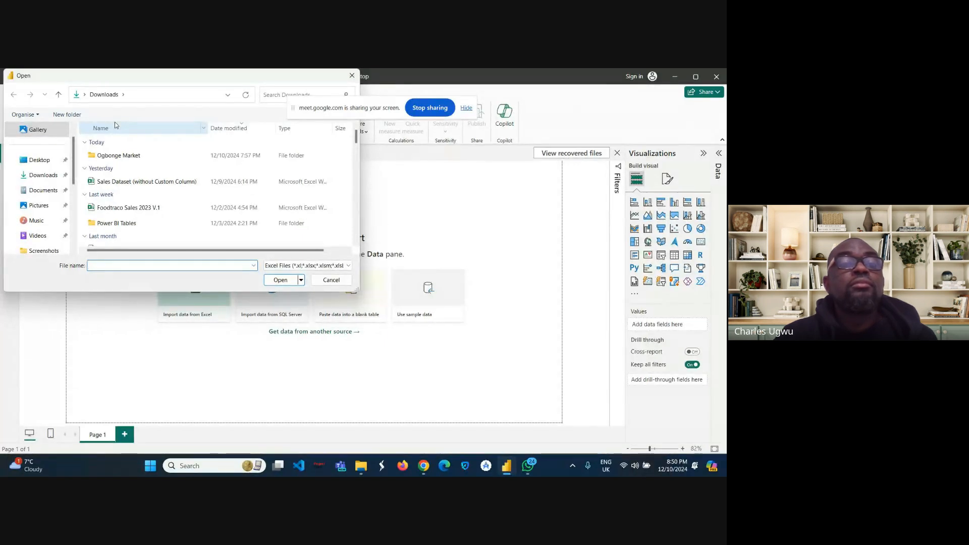
click(107, 183)
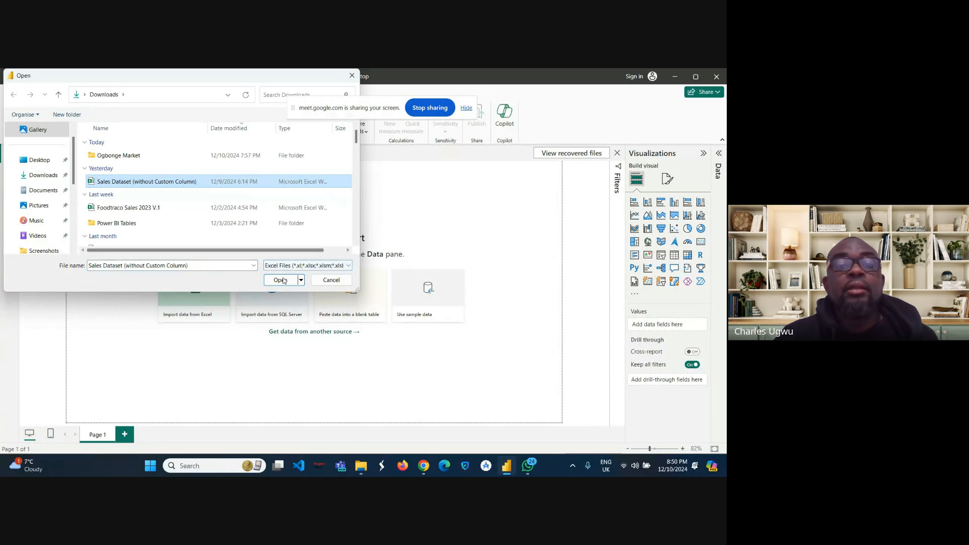
click(281, 280)
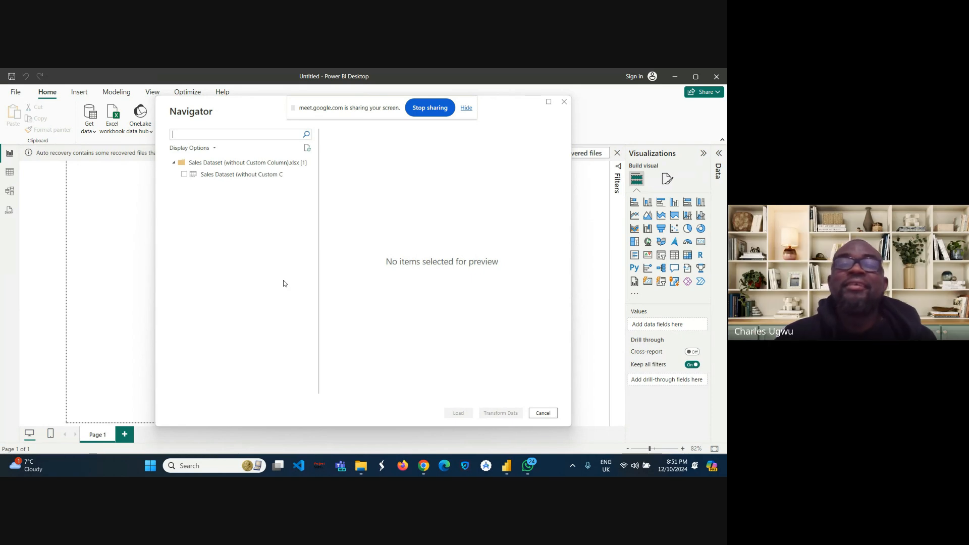
Step: Load the Sales Dataset (without Custom Column) sheet and expand its field list in the Data pane
click(185, 174)
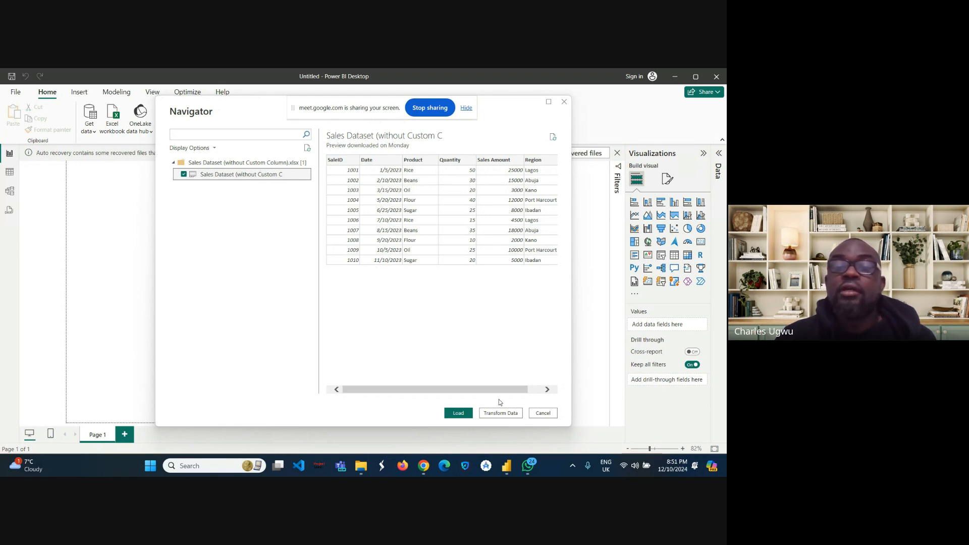
click(458, 417)
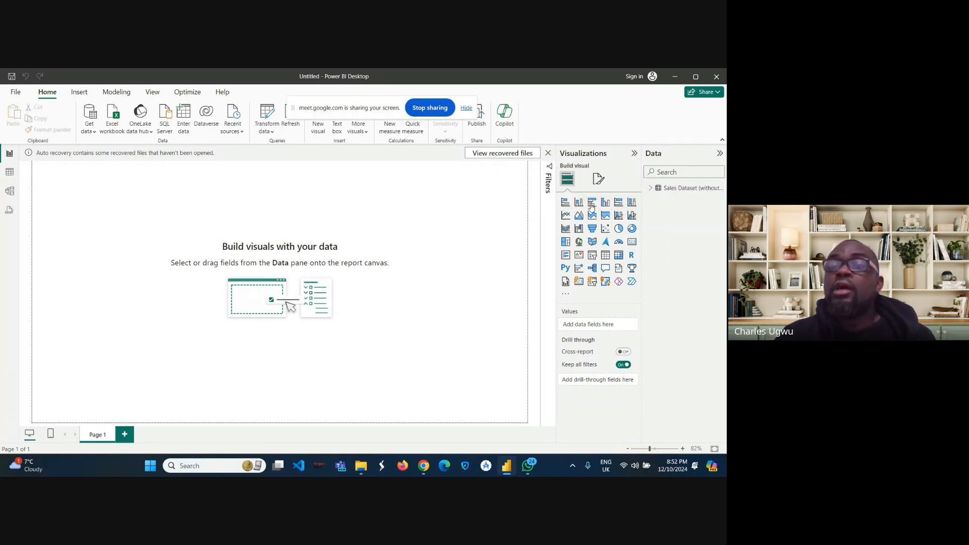
click(651, 189)
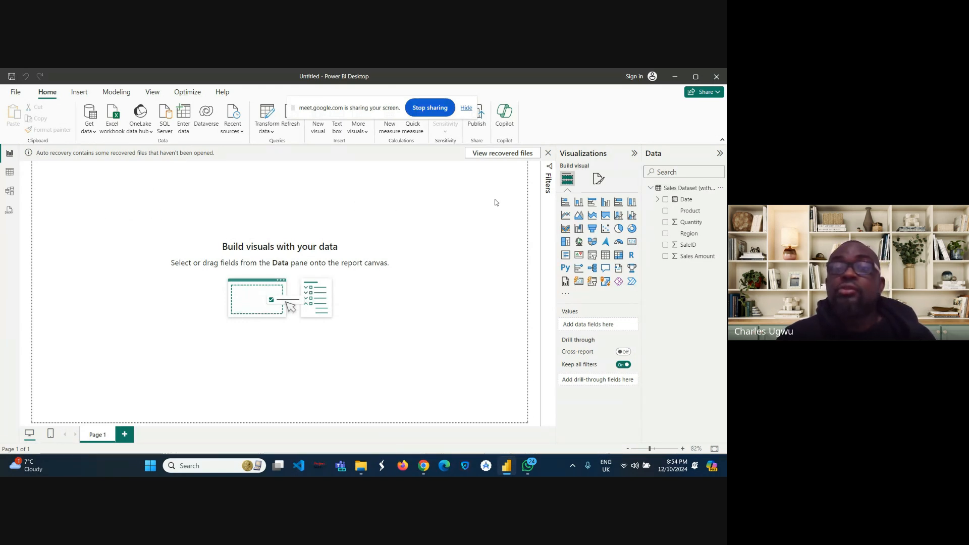
Step: Insert a stacked bar chart showing Sum of Quantity by Product and resize it at the top of the canvas
click(565, 201)
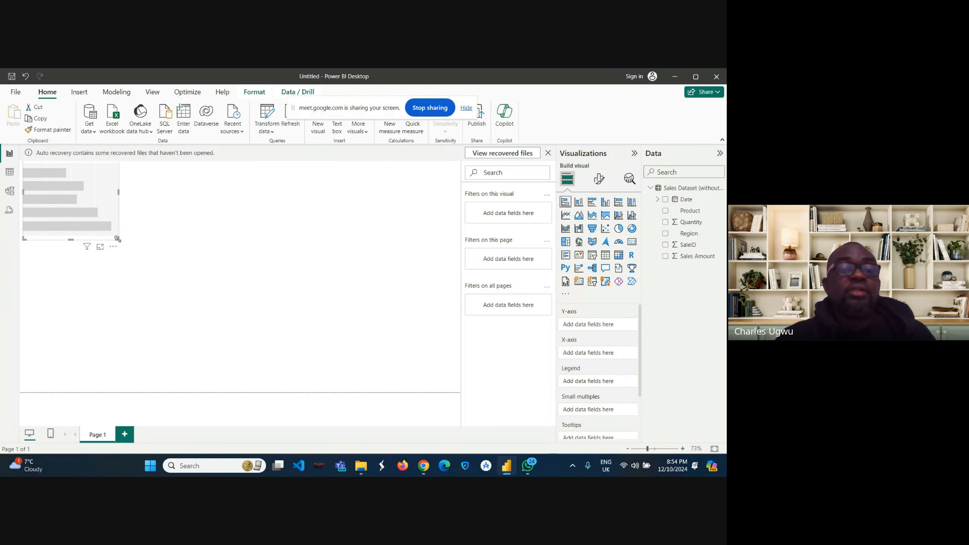
drag(117, 239, 155, 245)
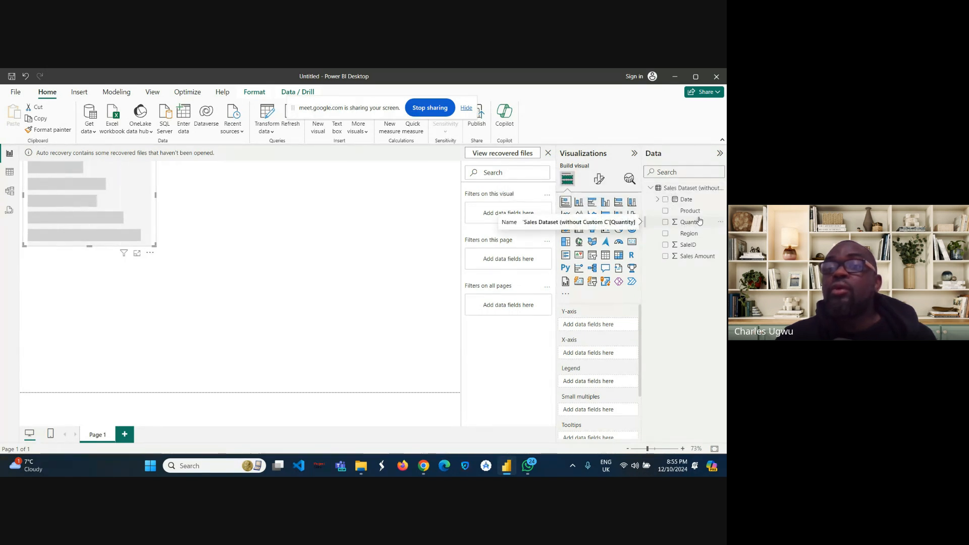
click(666, 224)
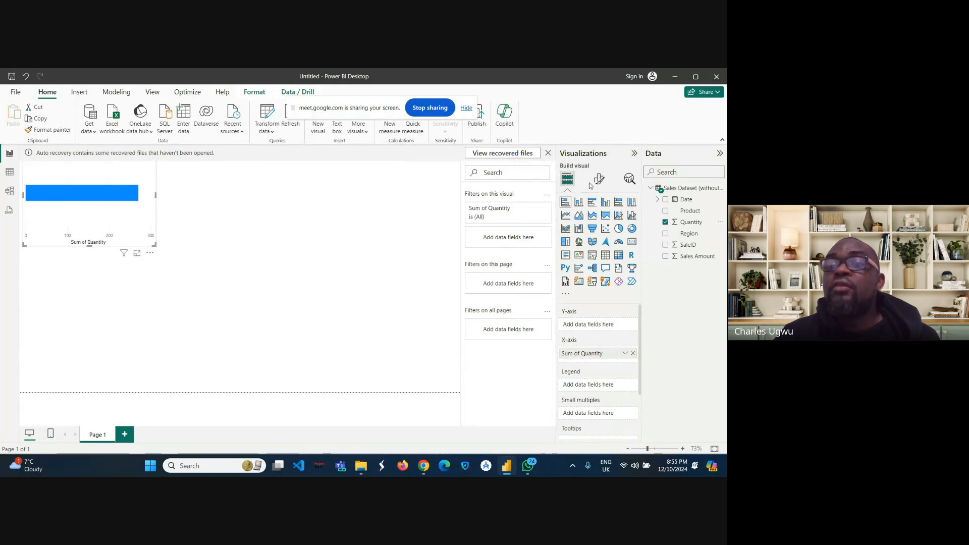
click(665, 211)
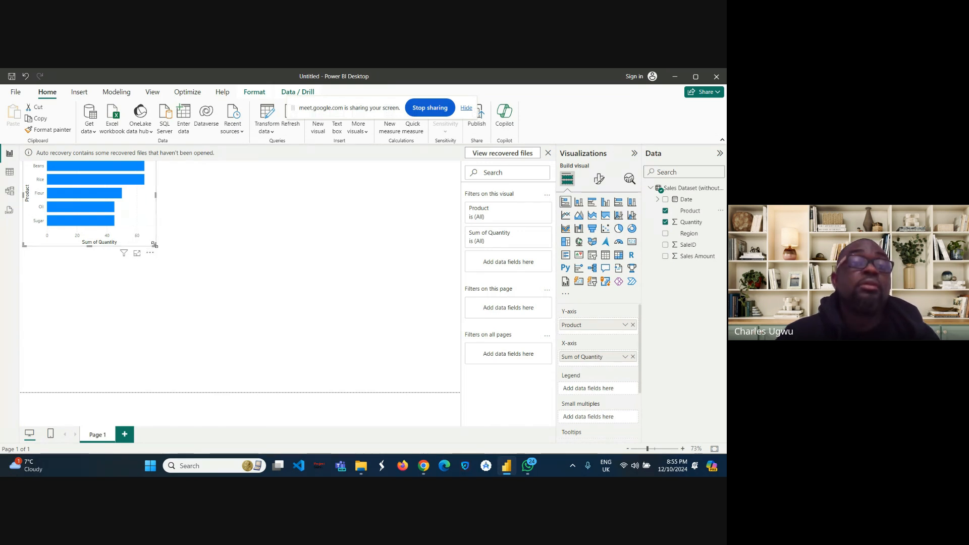
drag(155, 246, 124, 215)
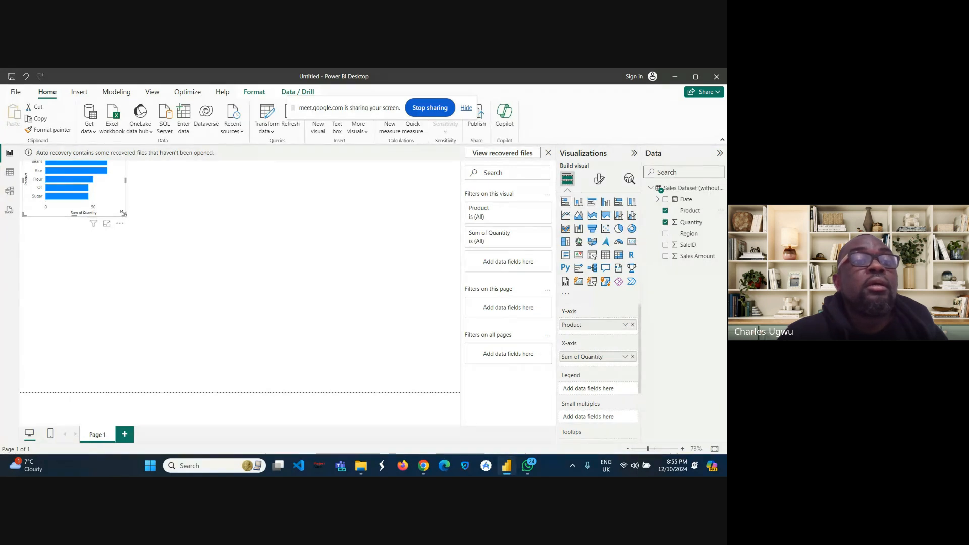
drag(123, 212, 141, 228)
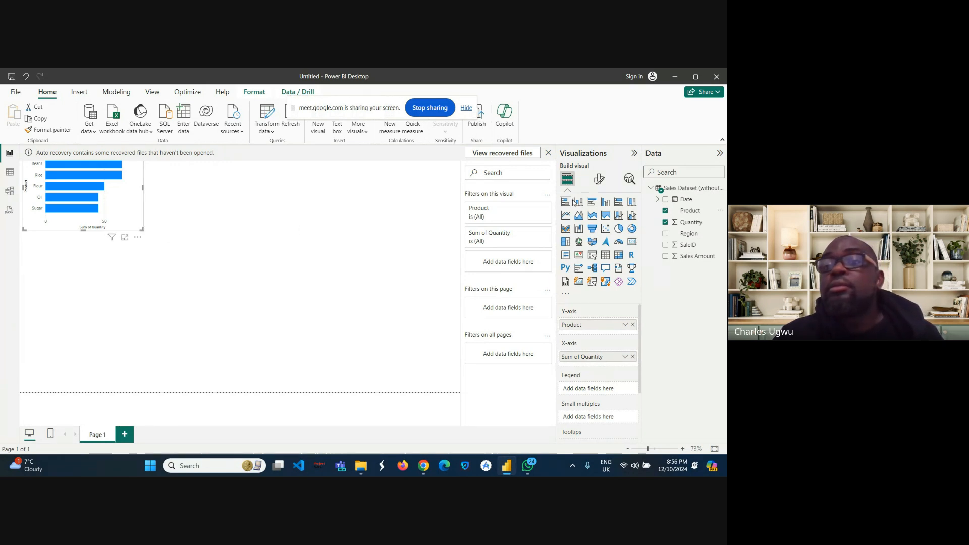
Step: Add the Date field to the bar chart and remove it again
click(666, 199)
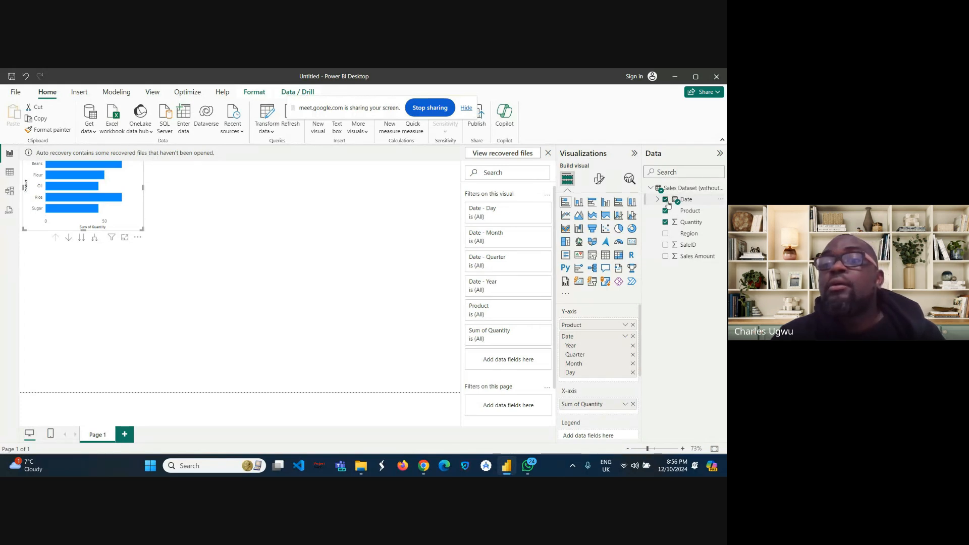
click(665, 200)
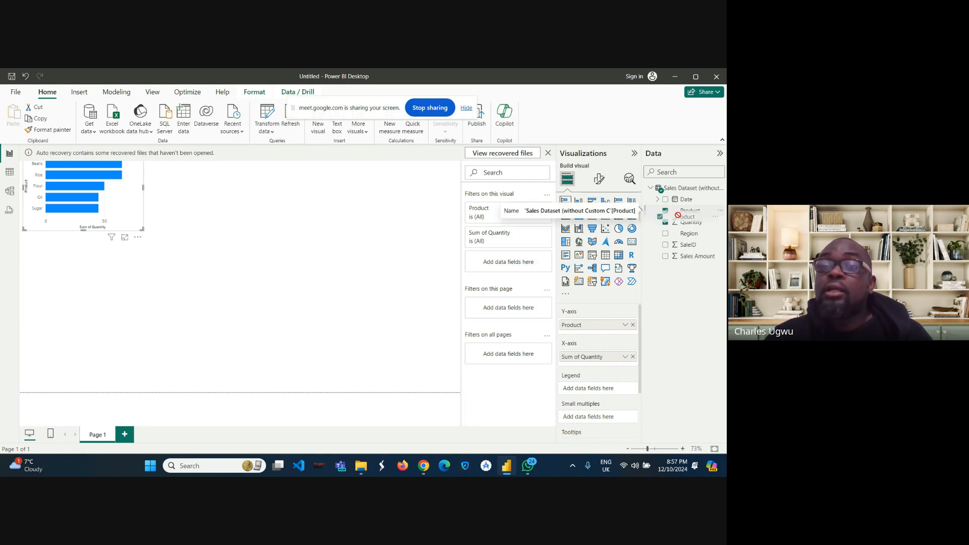
Step: Add Product to the bar chart's legend to colour each bar, and resize the chart to a compact size
drag(685, 211, 594, 390)
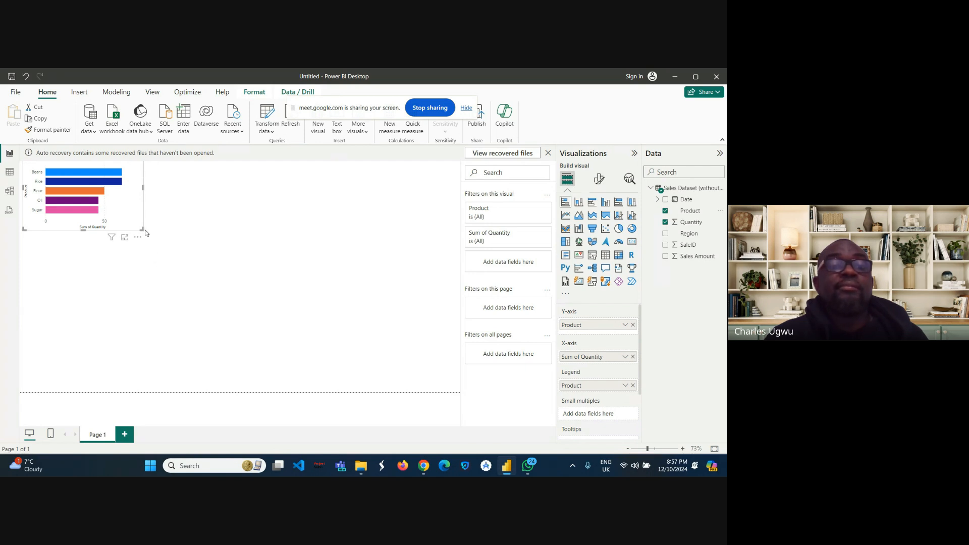
drag(142, 228, 234, 294)
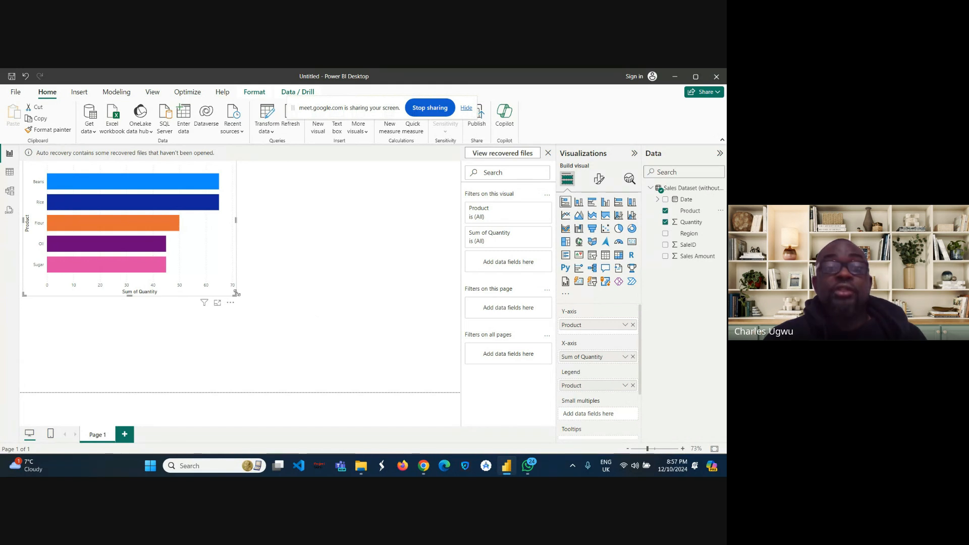
drag(237, 295, 199, 268)
click(217, 278)
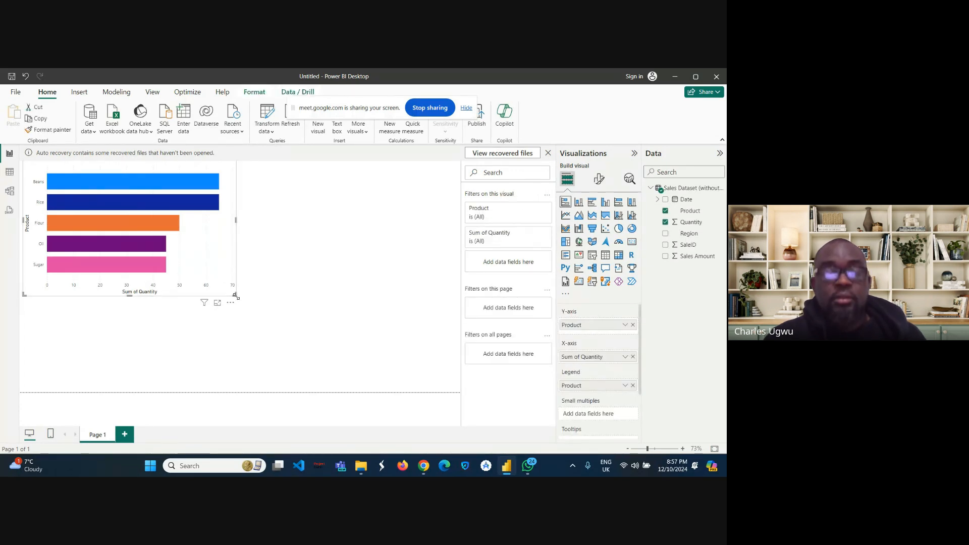
drag(235, 296, 147, 242)
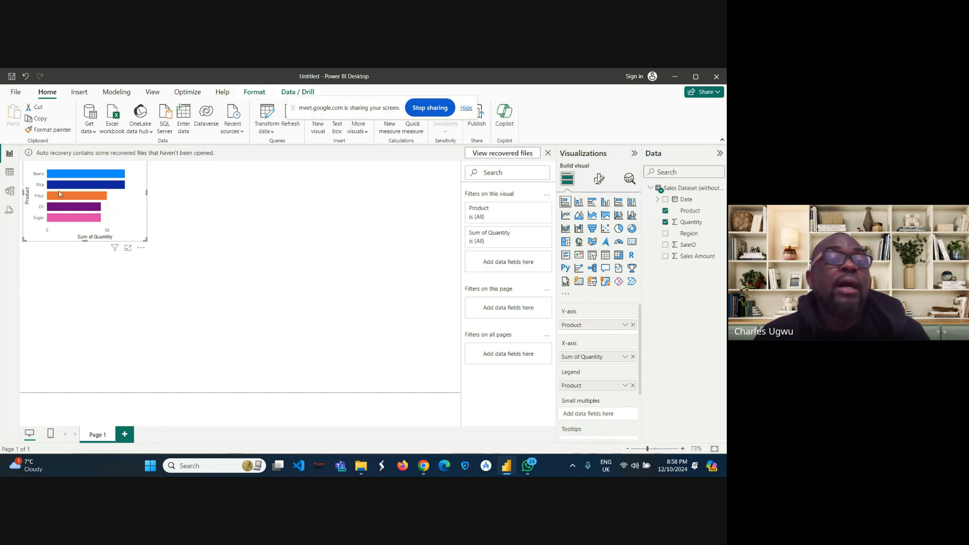
click(310, 243)
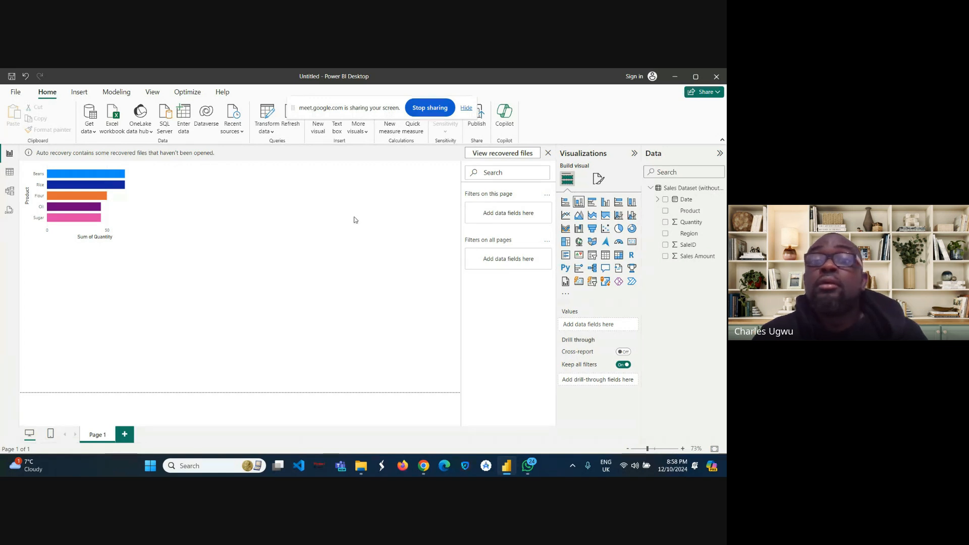
Step: Insert a clustered column chart beside the bar chart showing Sum of Quantity by Product
click(578, 202)
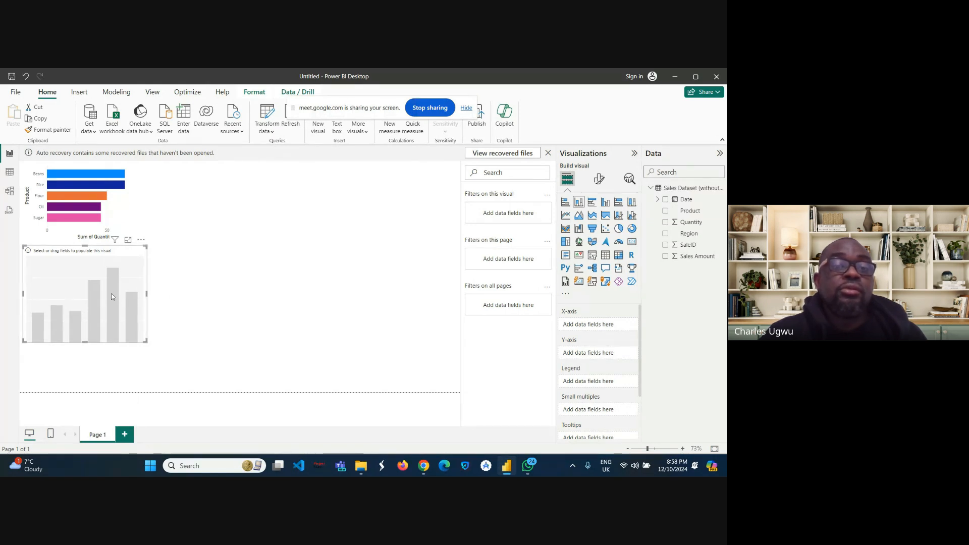
drag(112, 296, 249, 219)
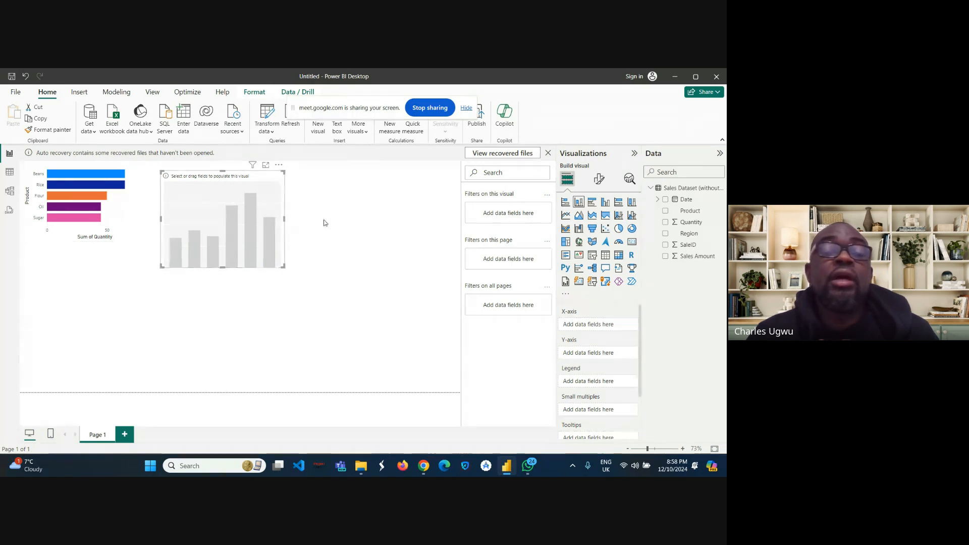
click(666, 223)
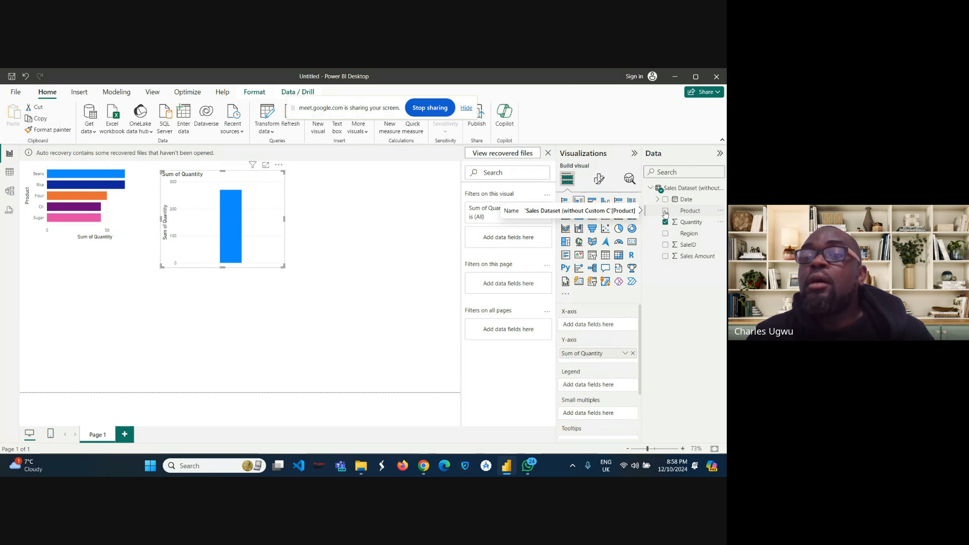
click(665, 211)
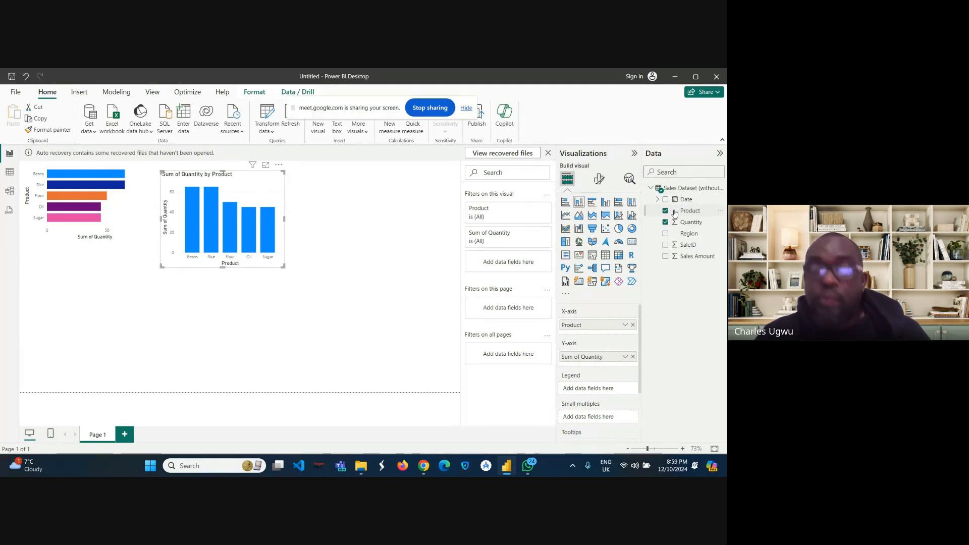
Step: Add Product to the column chart's legend and enlarge the chart
drag(669, 227, 596, 394)
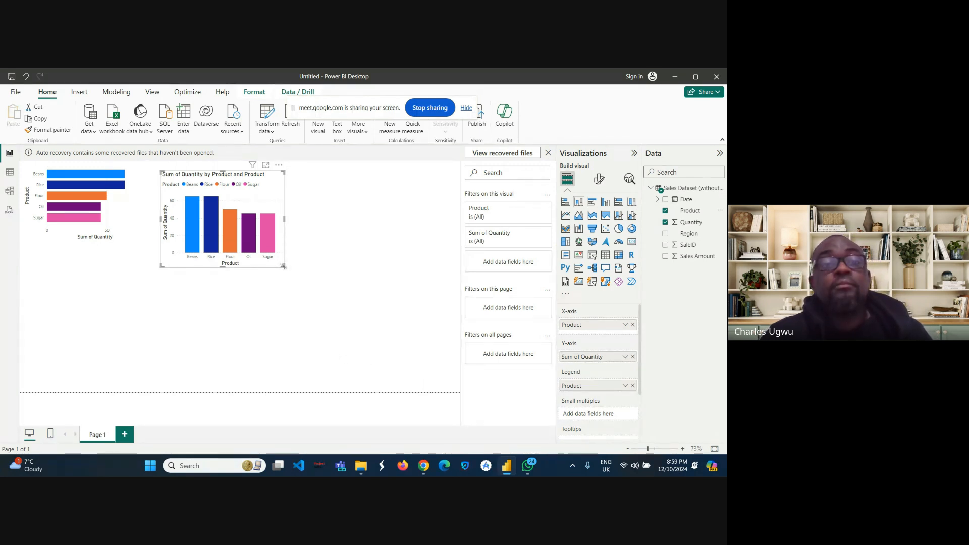
drag(283, 267, 400, 332)
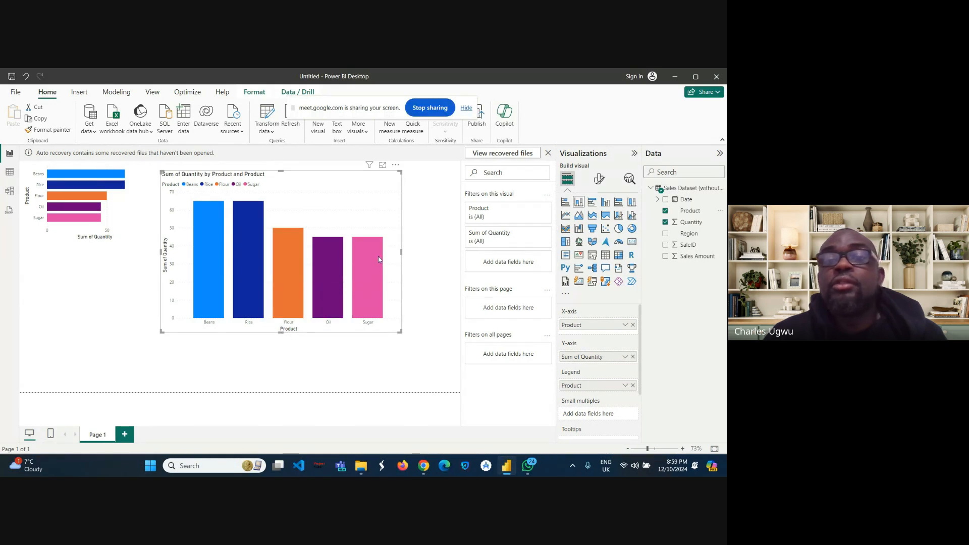
Step: Filter the column chart's Product filter by selecting Beans, Sugar and Oil, then clear all selections
mouse_move(369, 312)
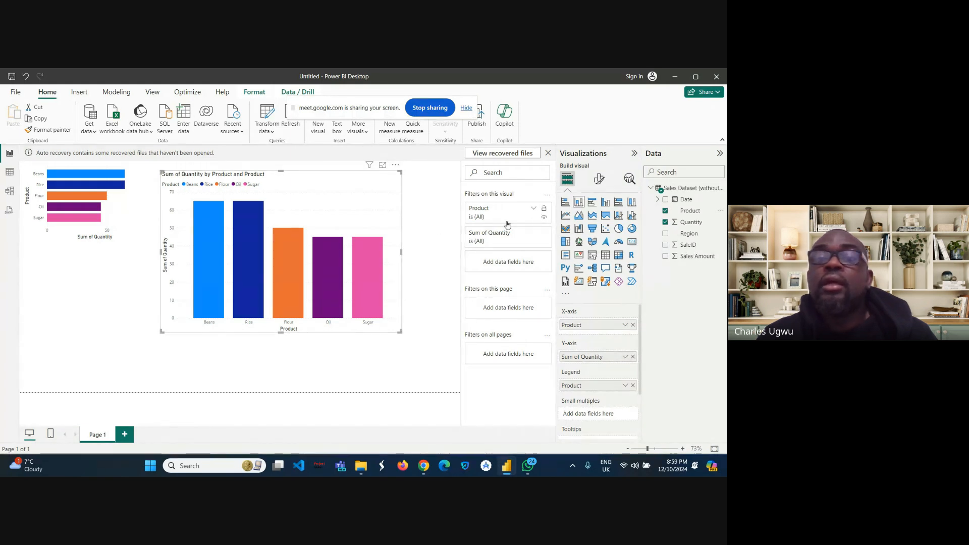
click(534, 211)
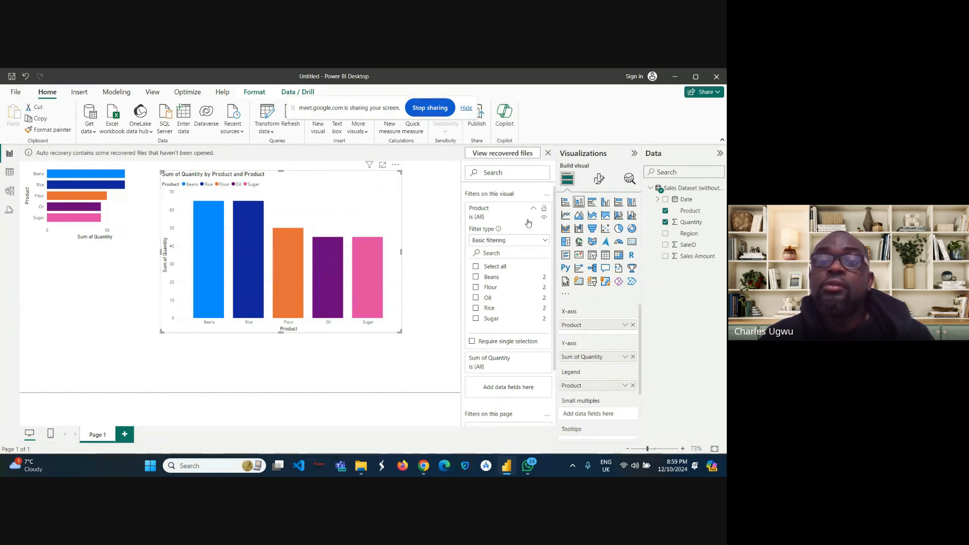
click(476, 278)
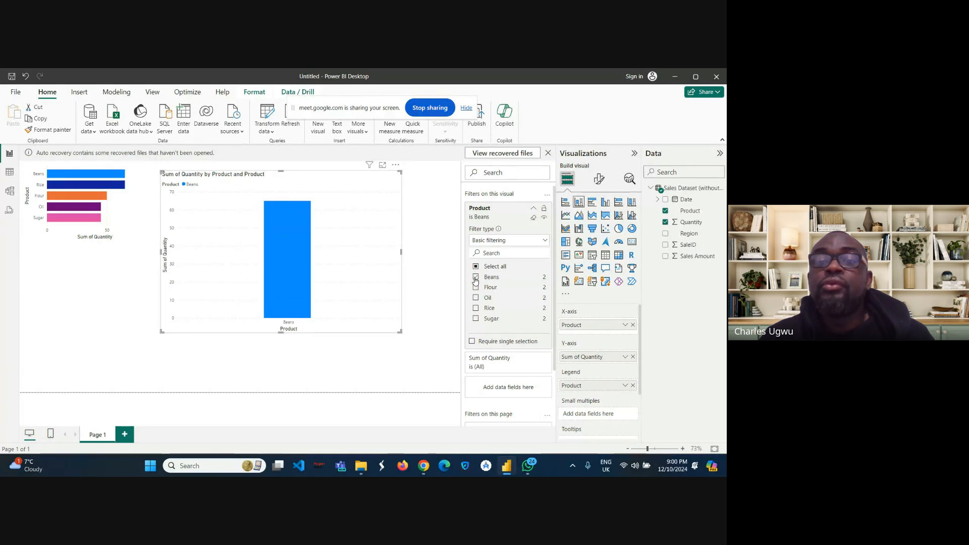
click(475, 319)
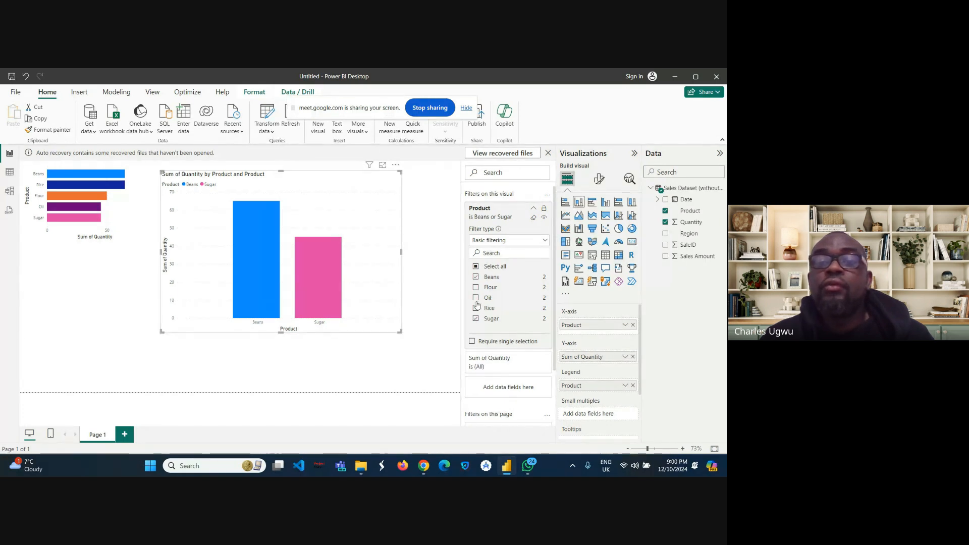
click(476, 299)
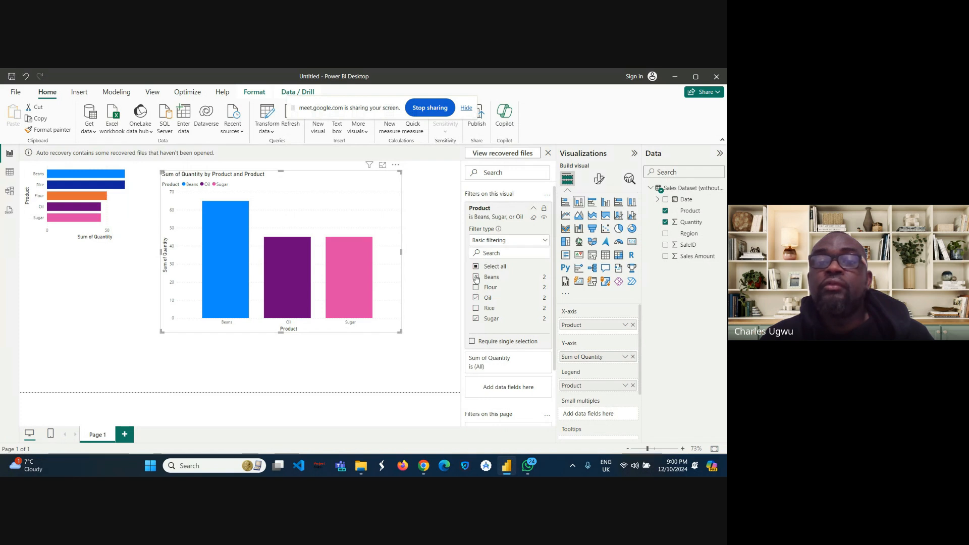
click(476, 278)
click(476, 298)
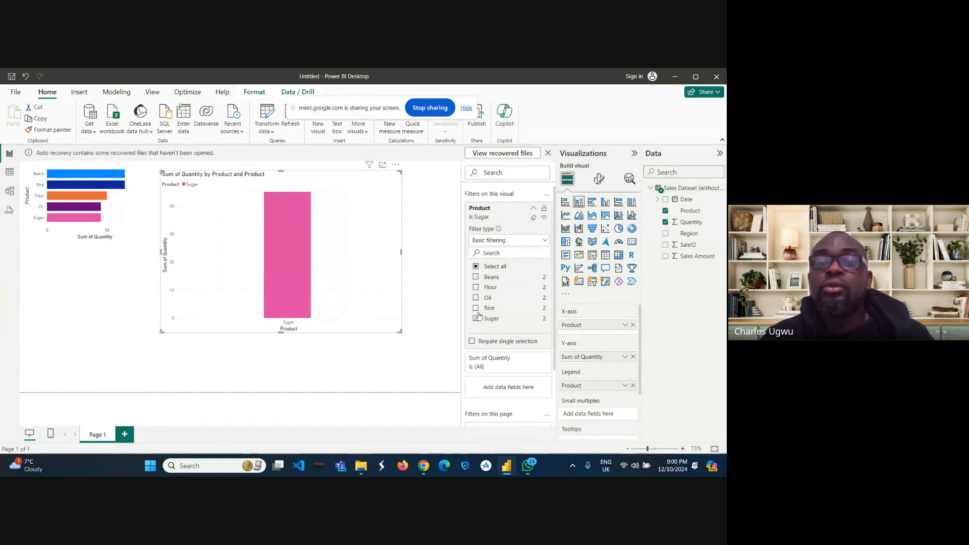
click(475, 318)
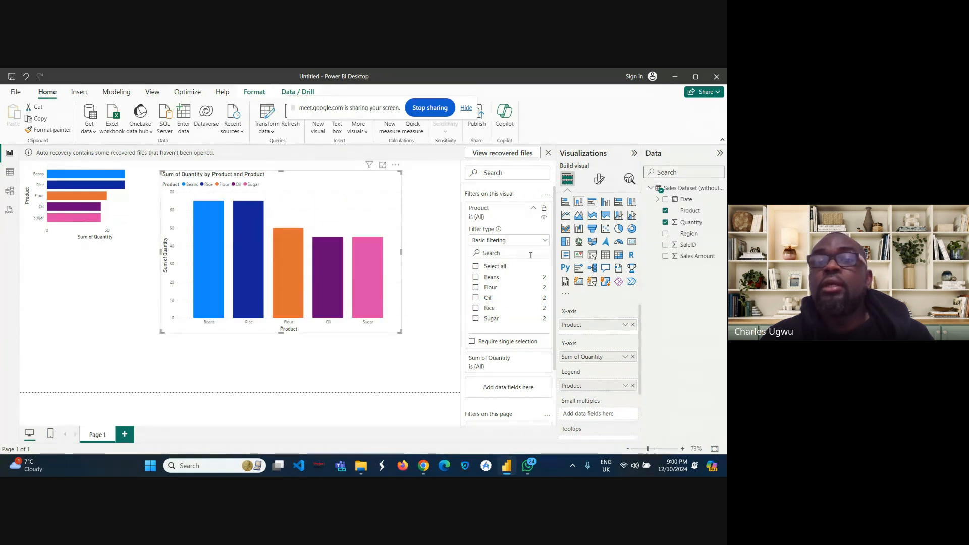
Step: Browse the Product filter's filter type options and collapse the filter card
click(544, 242)
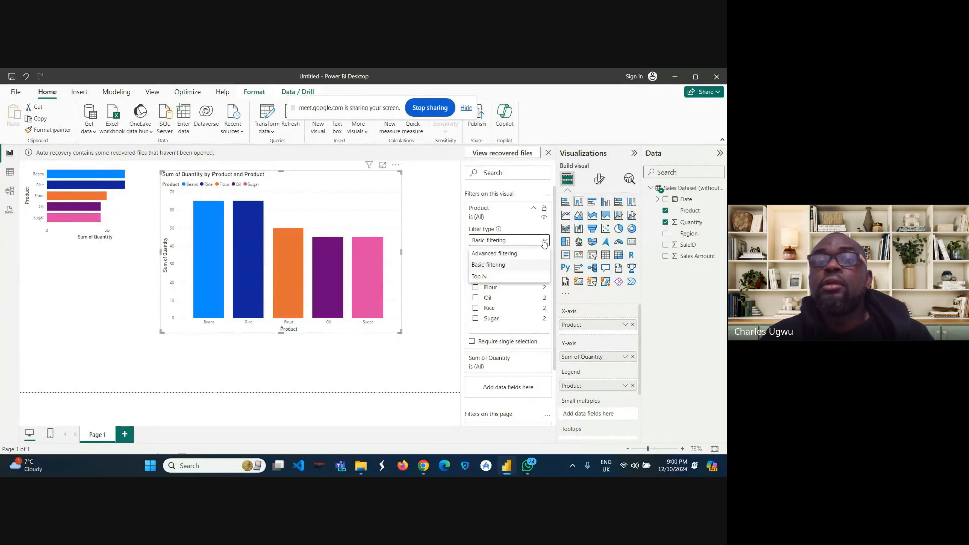
click(535, 212)
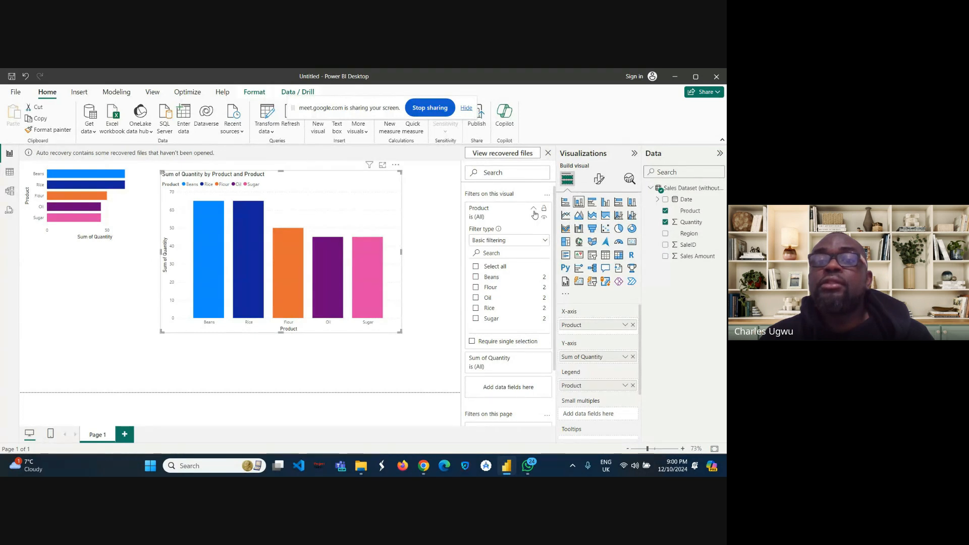
click(534, 211)
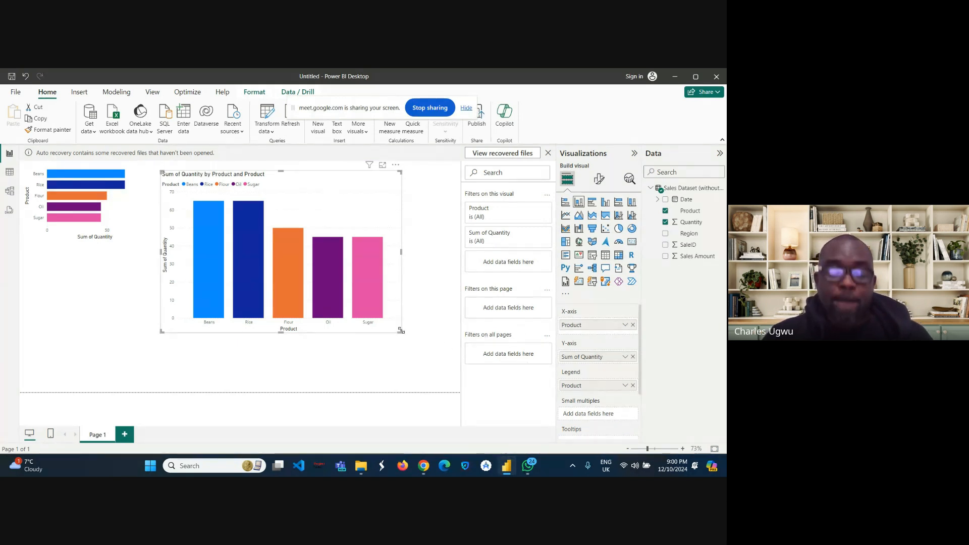
Step: Shrink the column chart back to a compact size next to the bar chart
drag(400, 331, 293, 259)
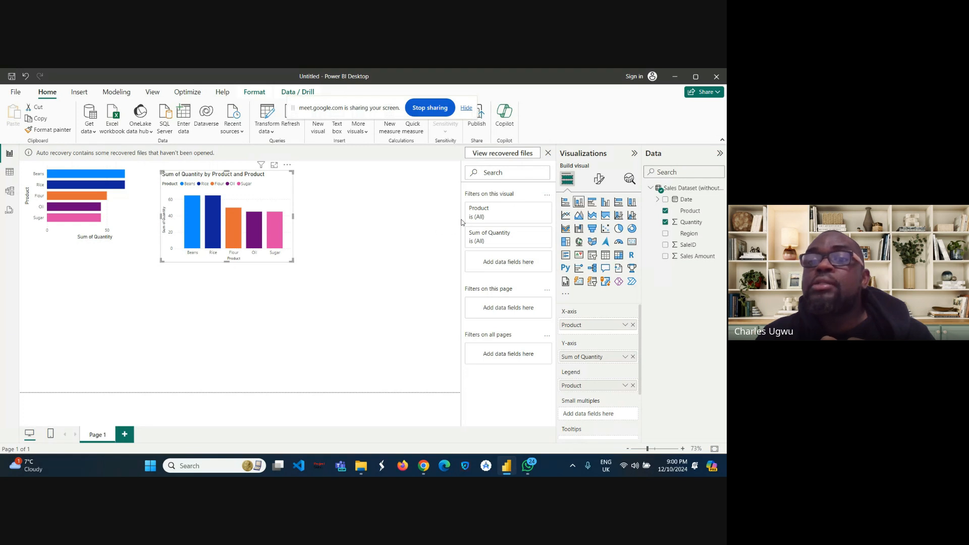
click(412, 241)
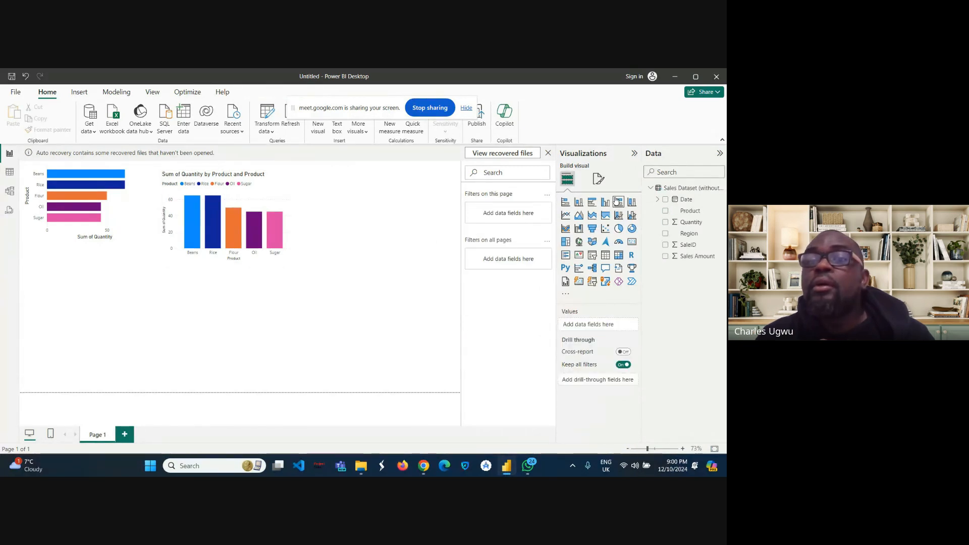
Step: Insert a pie chart below the bar chart showing Sum of Quantity by Region
click(619, 229)
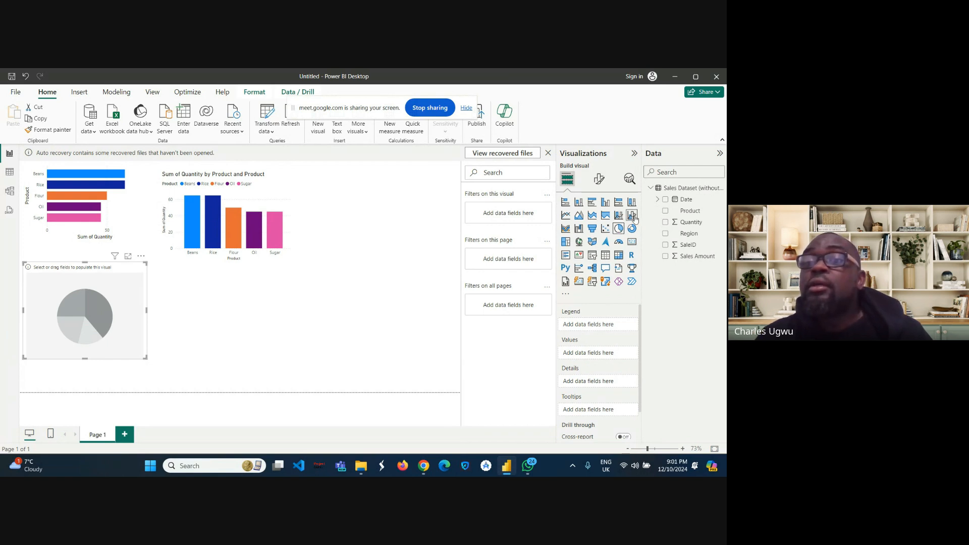
click(665, 223)
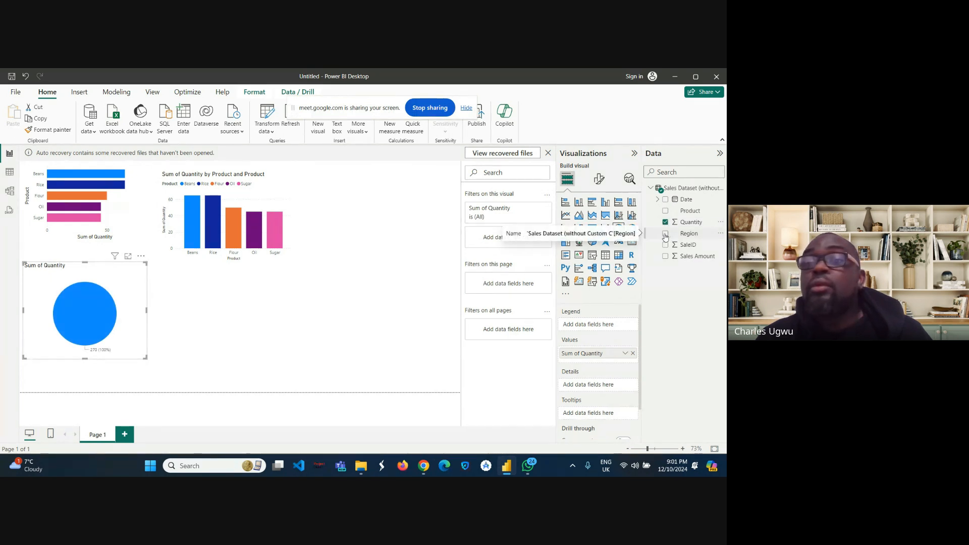
click(665, 234)
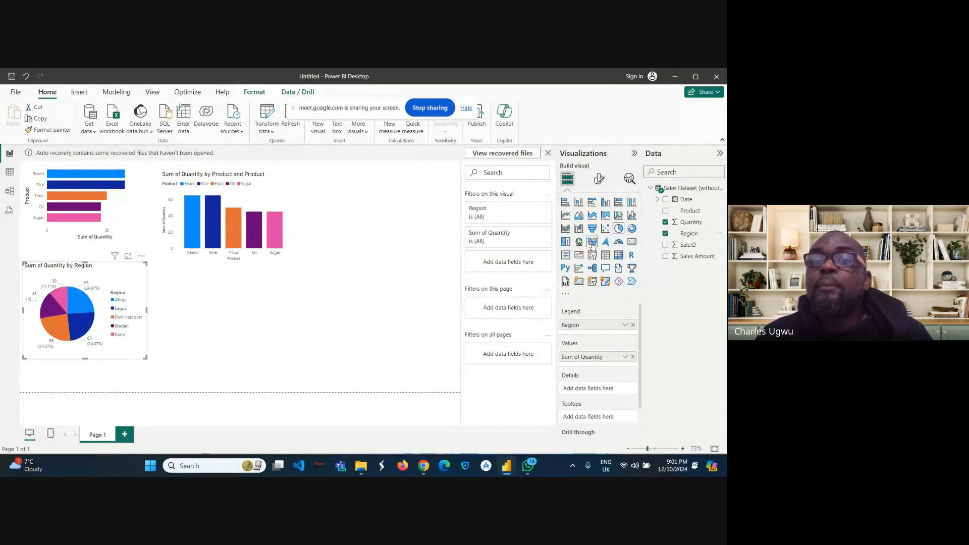
click(331, 301)
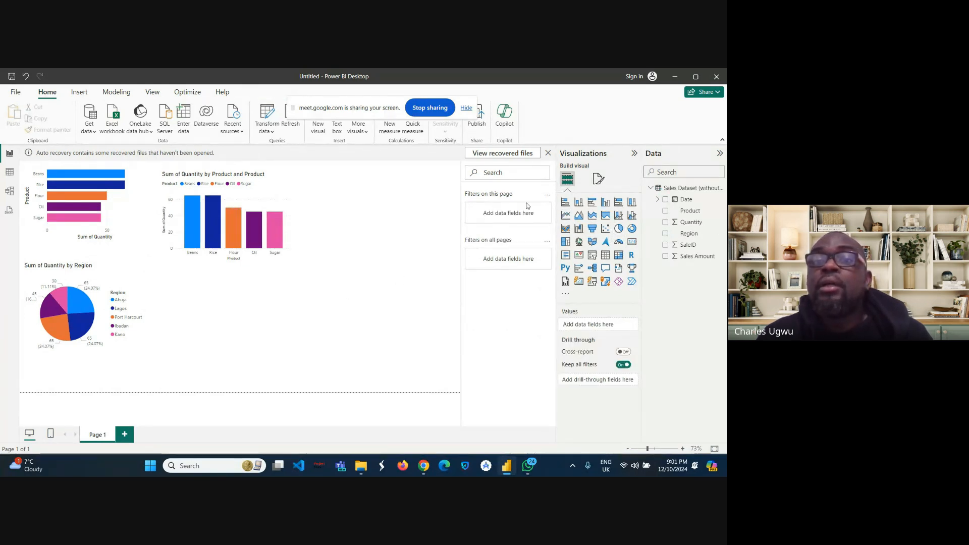
Step: Insert a line chart below the column chart plotting Sum of Sales Amount by Product
click(565, 216)
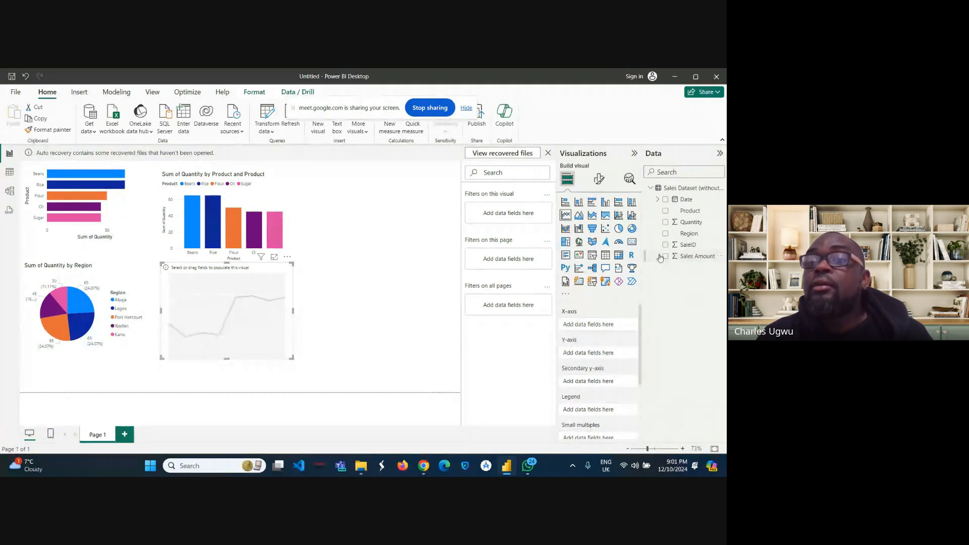
click(666, 211)
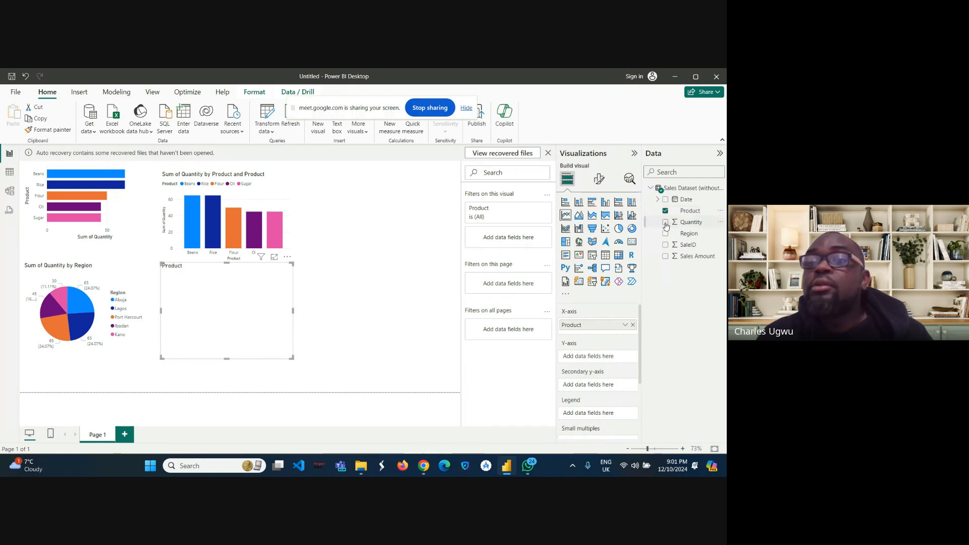
click(665, 211)
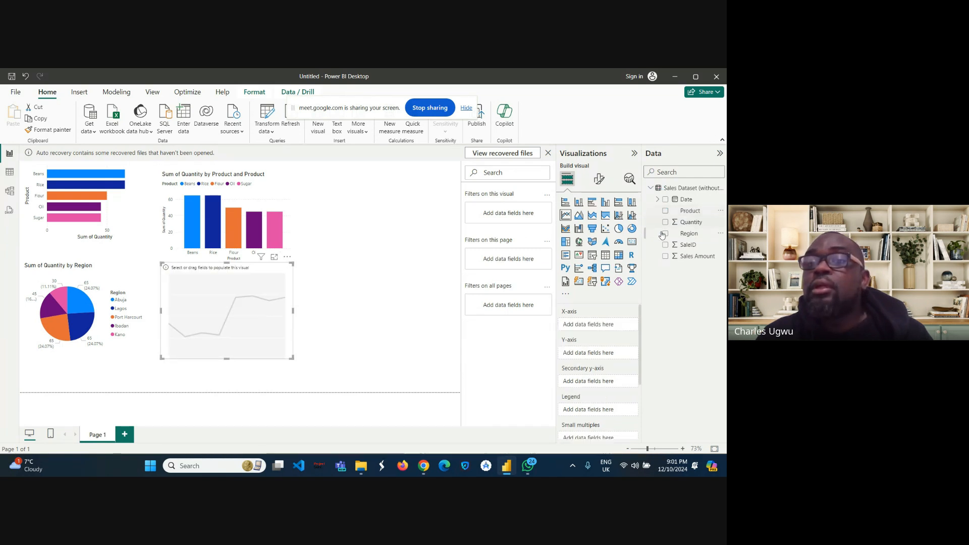
click(666, 257)
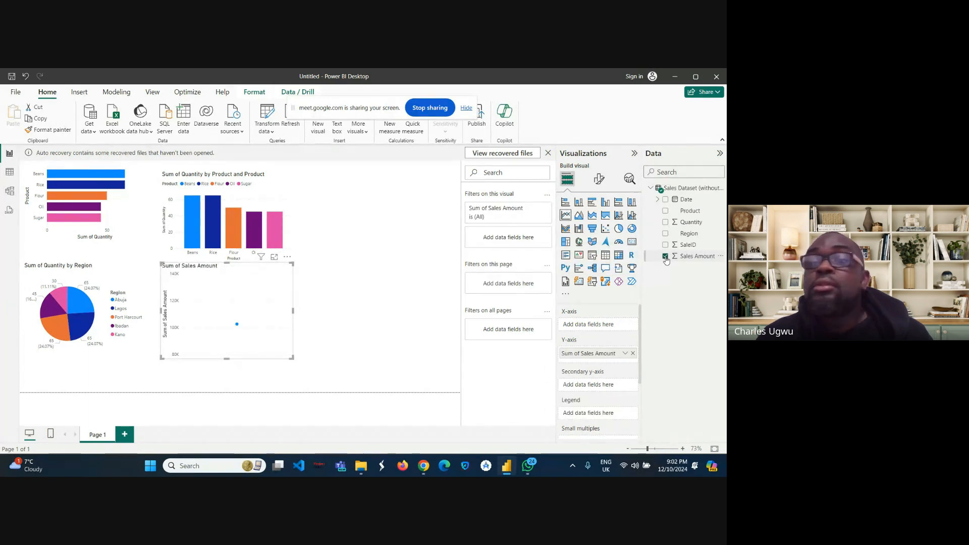
click(665, 212)
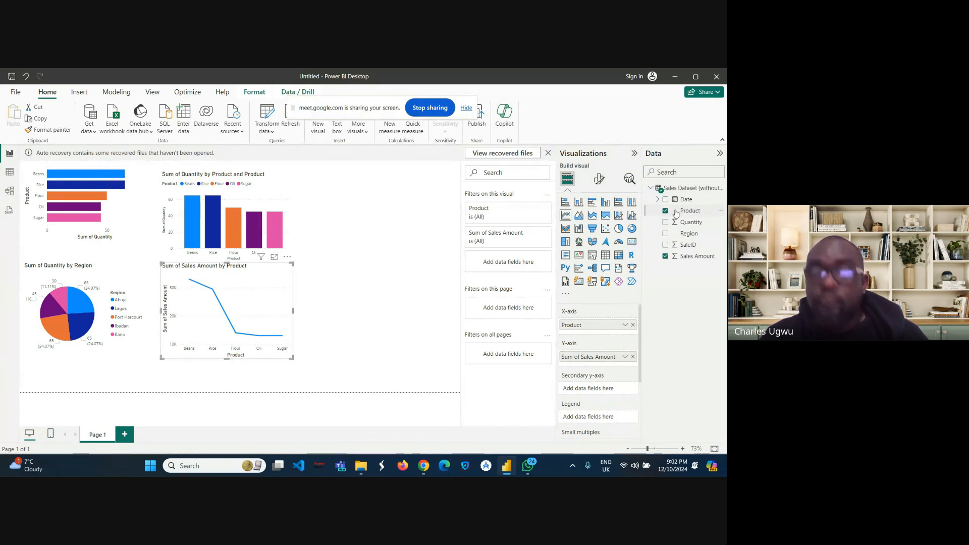
Step: Add Product to the line chart's legend and narrow the chart slightly
drag(675, 213, 580, 420)
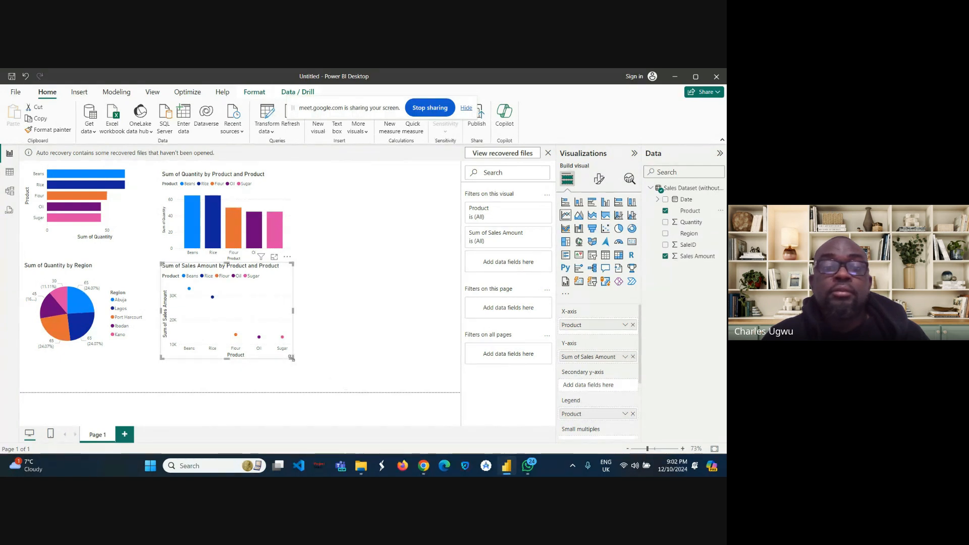
mouse_move(291, 358)
mouse_down()
mouse_move(354, 376)
mouse_move(276, 356)
mouse_up()
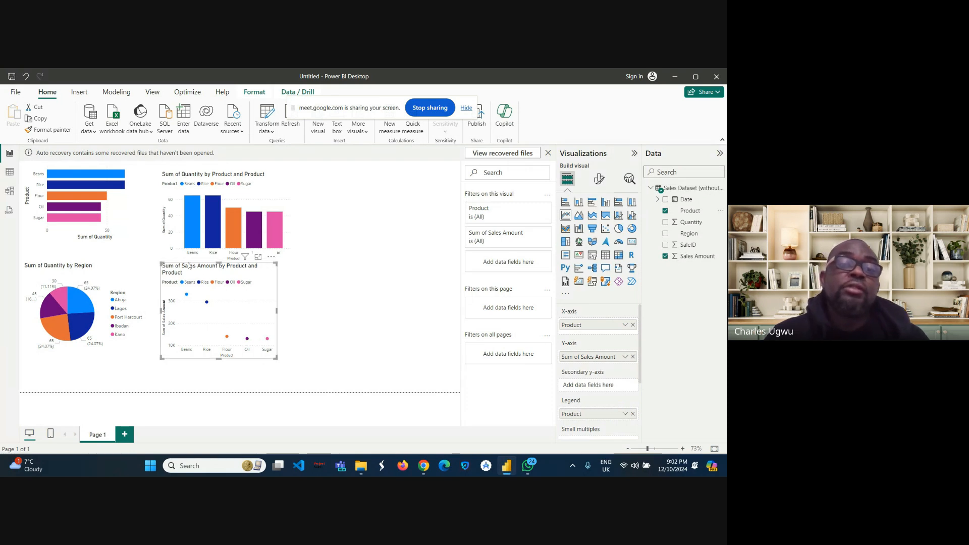
Step: Cross-highlight the report by selecting the Beans bar, then the Sugar bar in the column chart
click(188, 230)
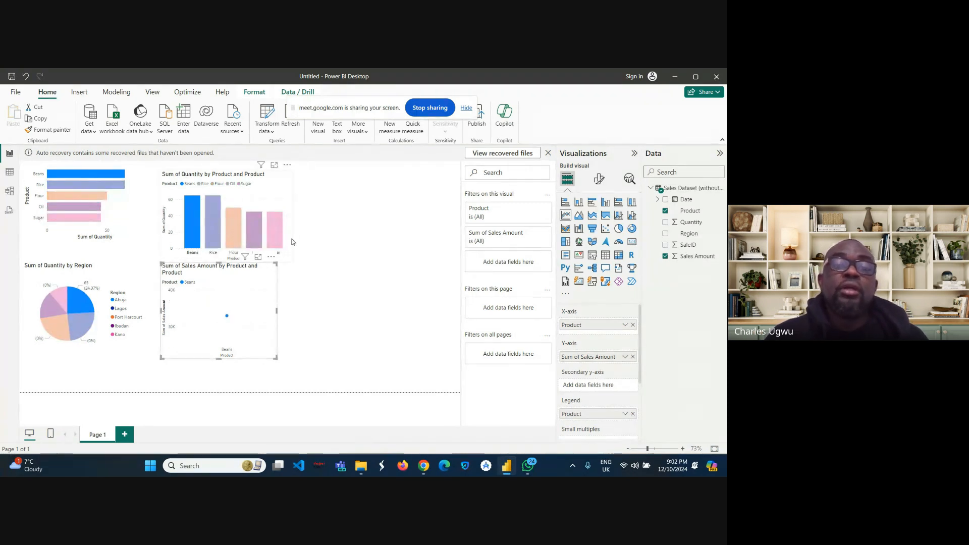
click(273, 236)
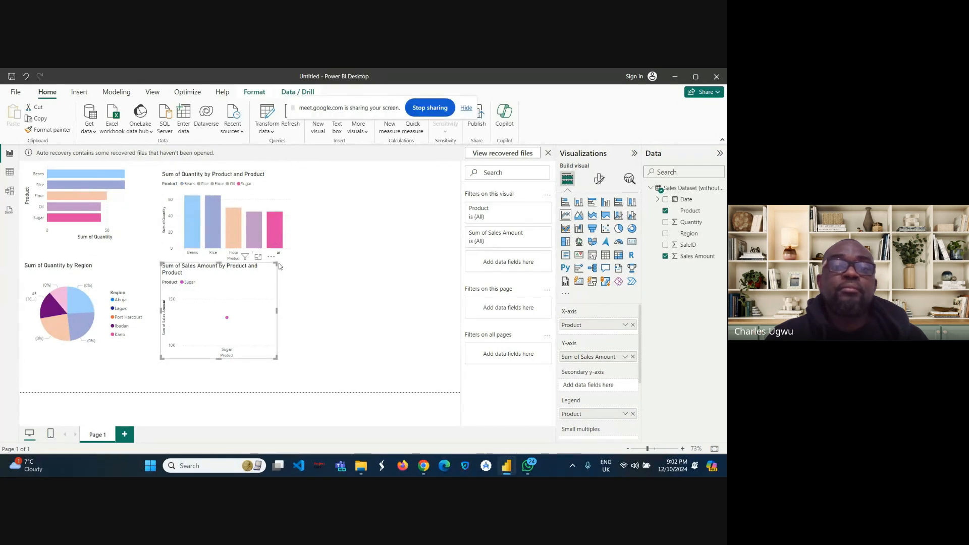
click(323, 208)
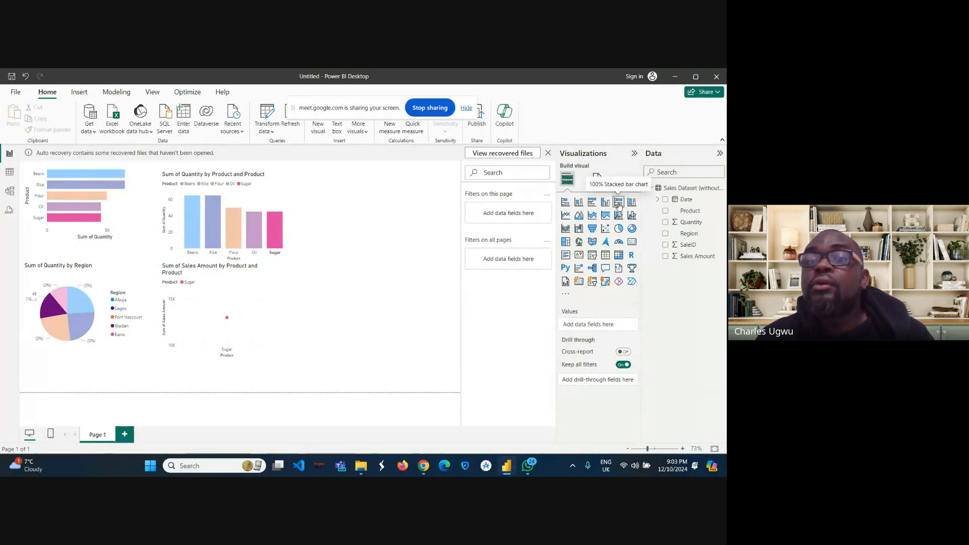
Step: Insert a donut chart showing Count of SaleID with Product as the legend
click(631, 229)
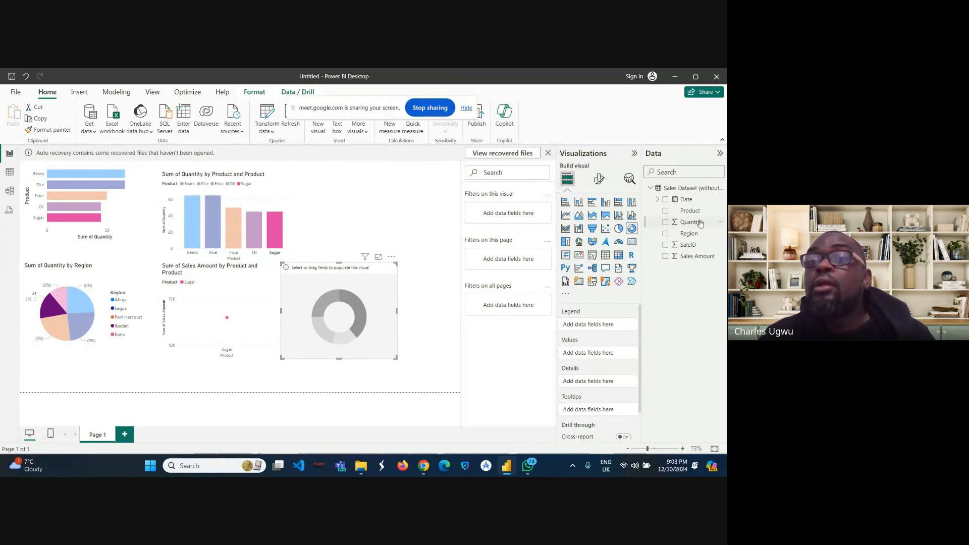
click(666, 245)
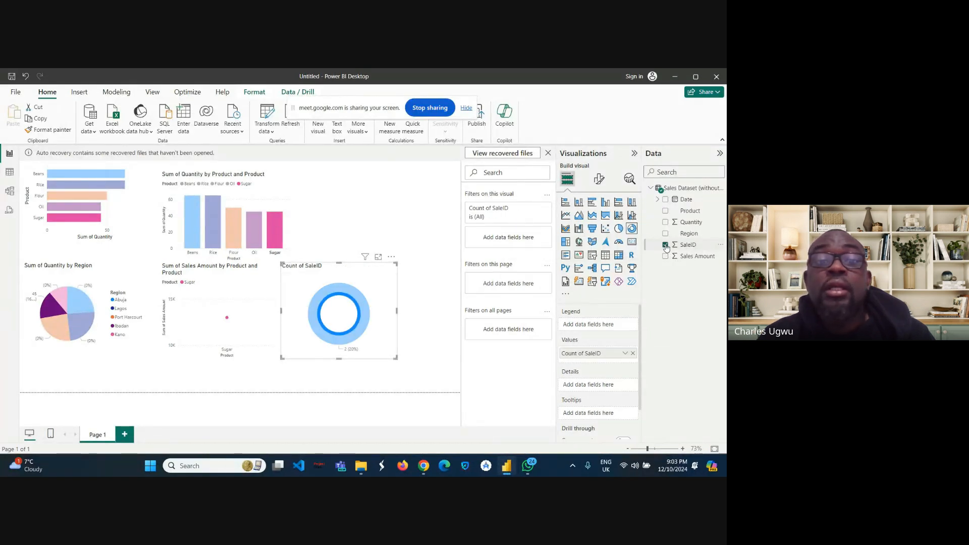
click(666, 212)
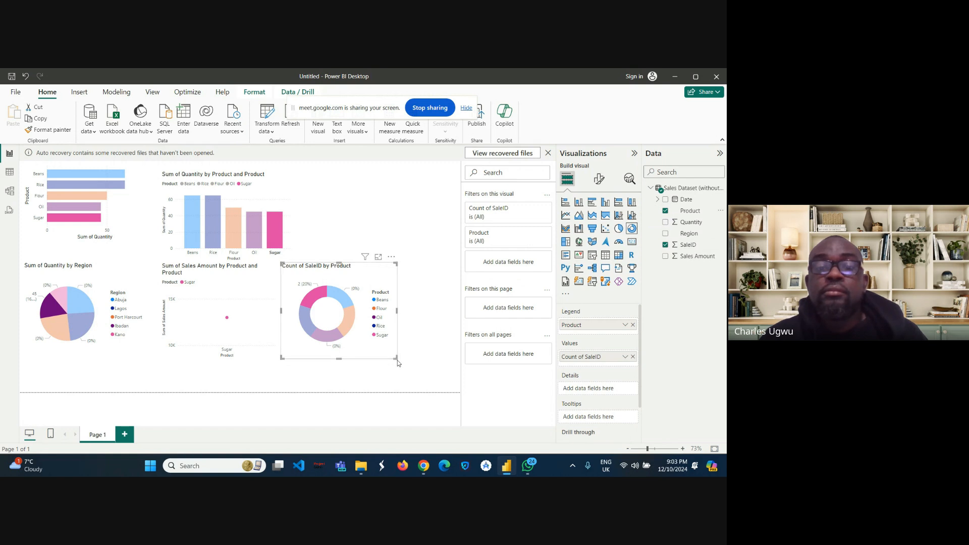
Step: Move the donut chart to the upper right of the canvas and enlarge it
drag(396, 356, 419, 362)
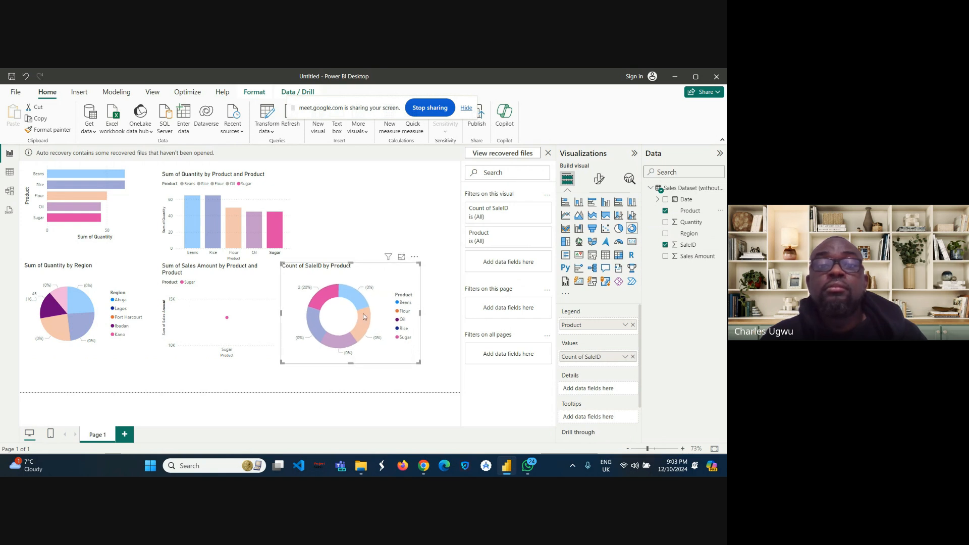
drag(352, 262, 393, 172)
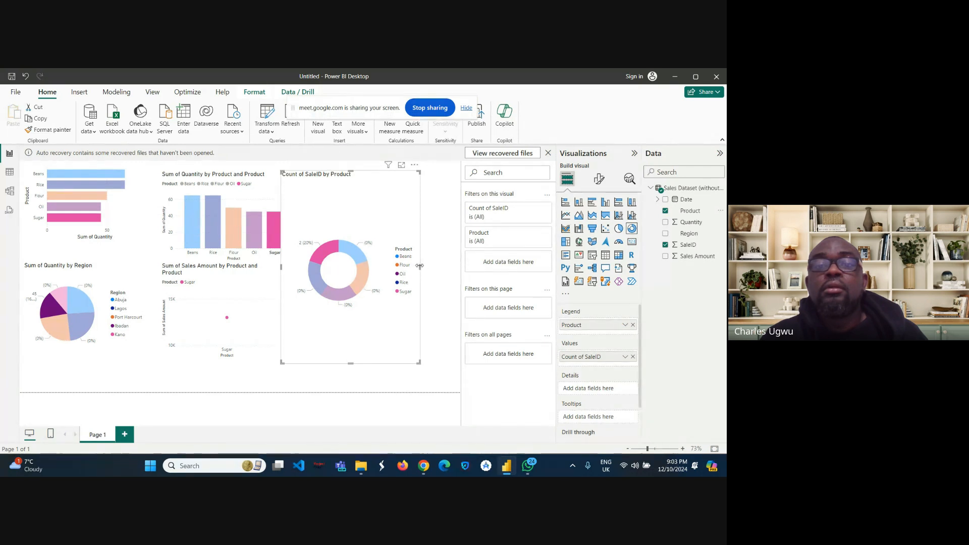
drag(420, 269, 455, 266)
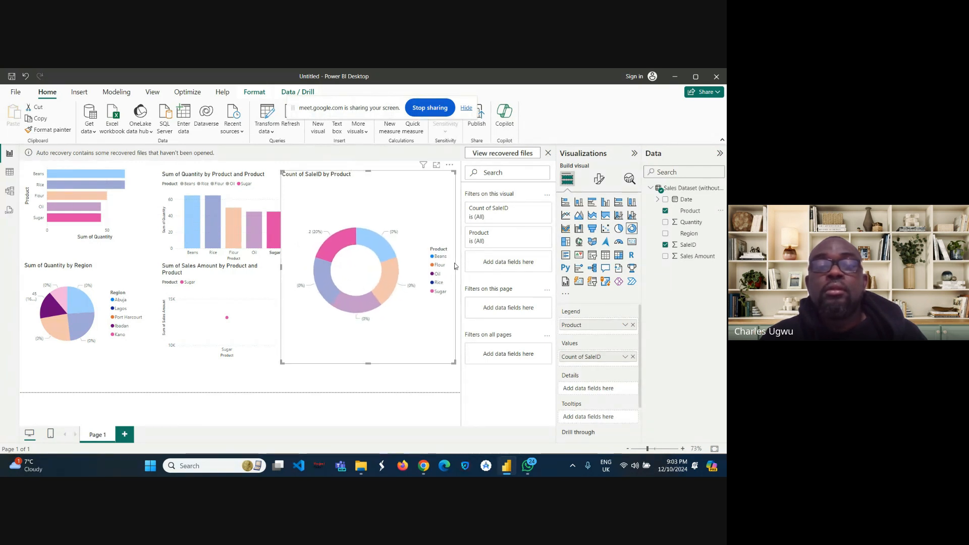
click(348, 376)
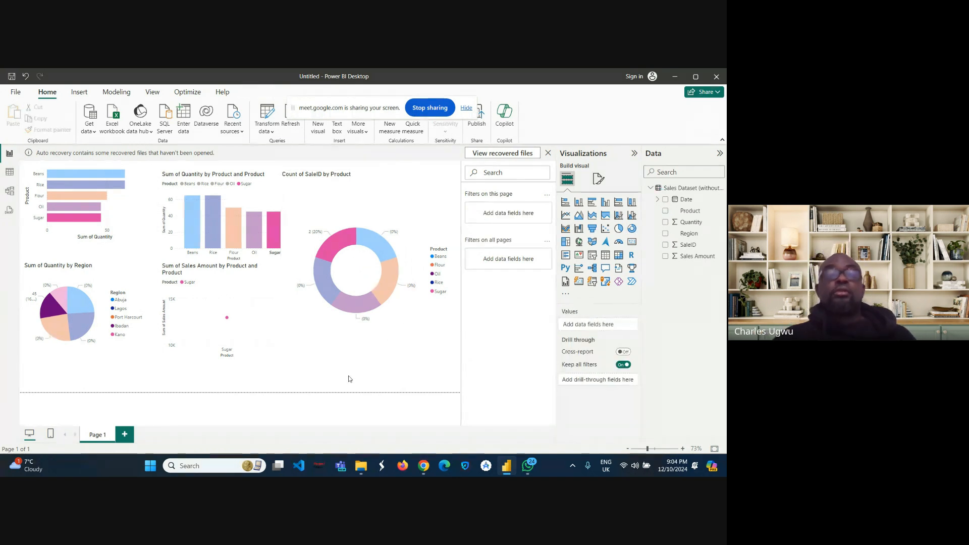
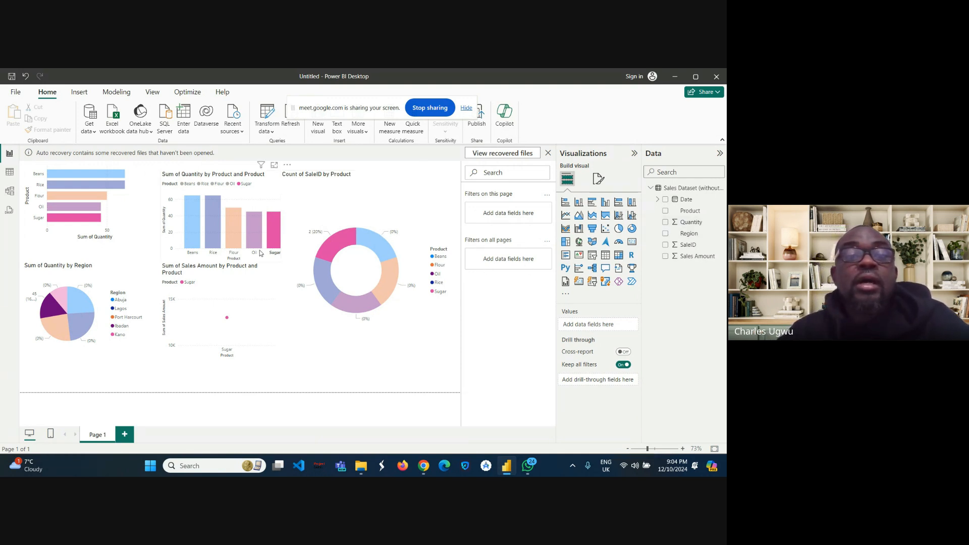
Step: Cross-highlight the report by selecting the Flour segment in the donut chart
mouse_move(387, 296)
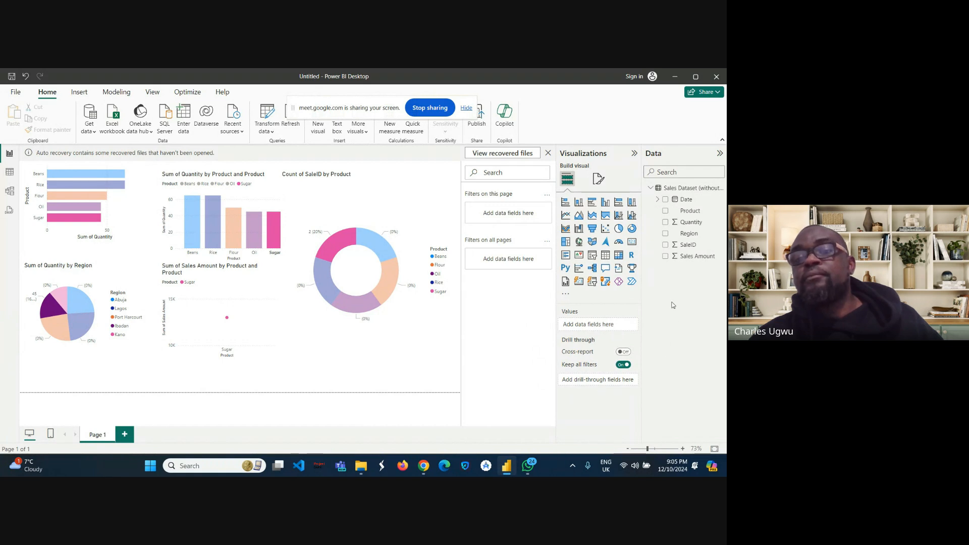
click(399, 283)
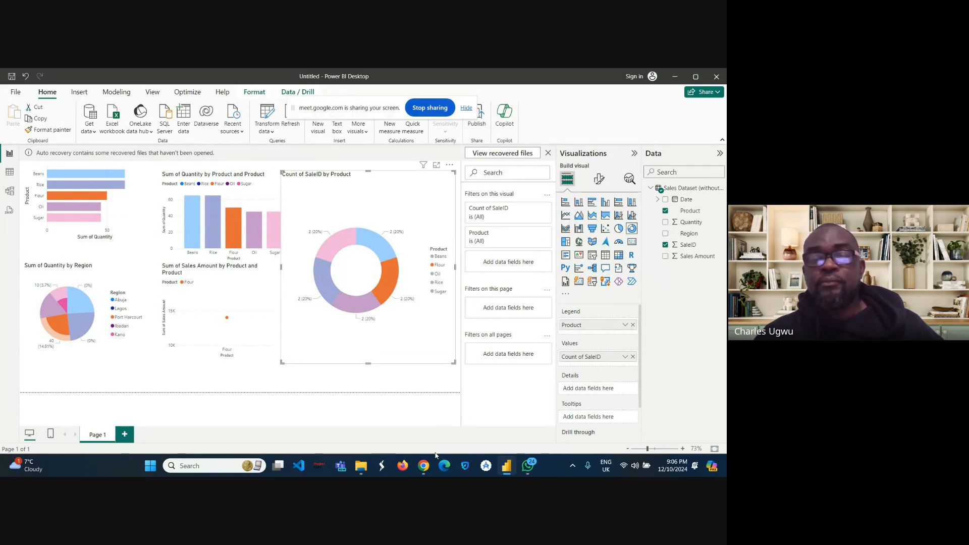
Step: Review the case study and conclusion sections in the Data Analysis Mastery course document, returning to Power BI Desktop afterwards
mouse_move(424, 465)
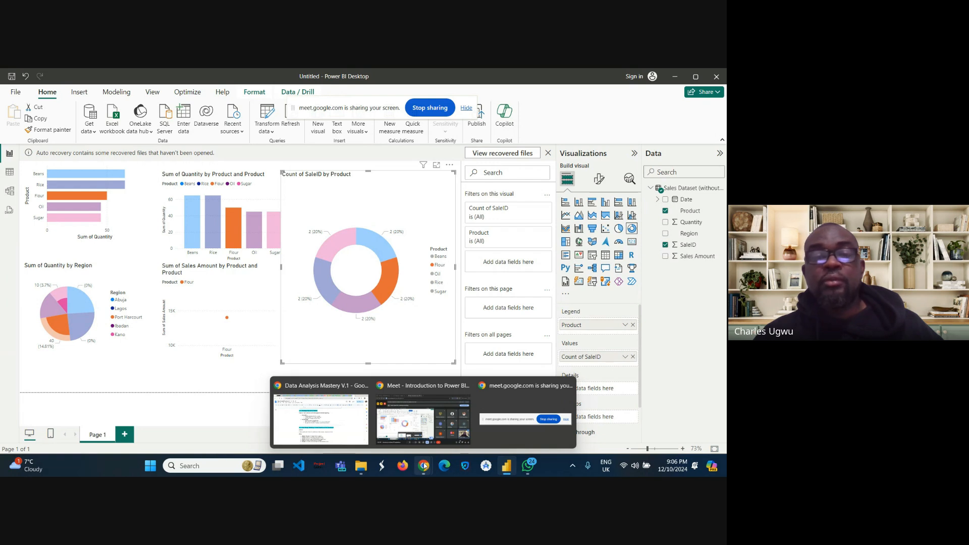
click(341, 417)
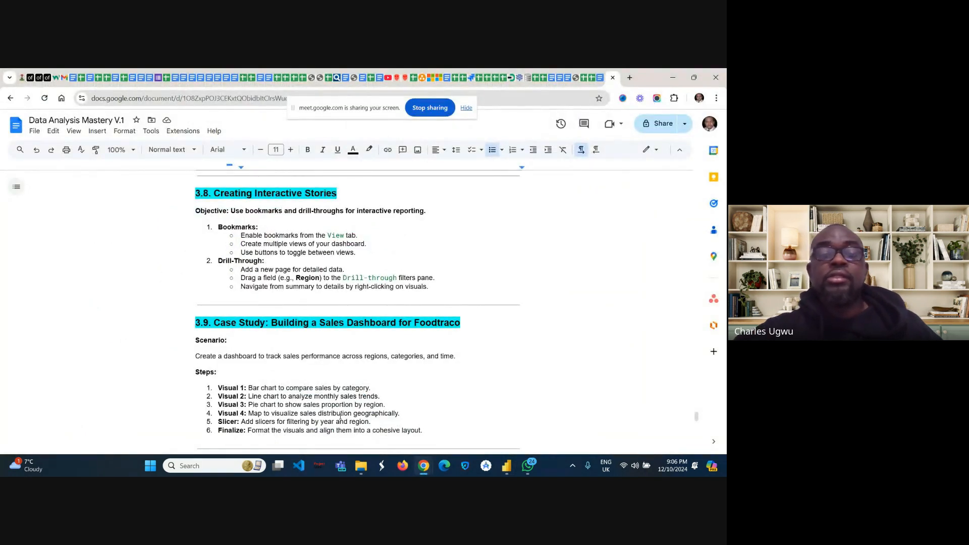
scroll(340, 417, down, 3)
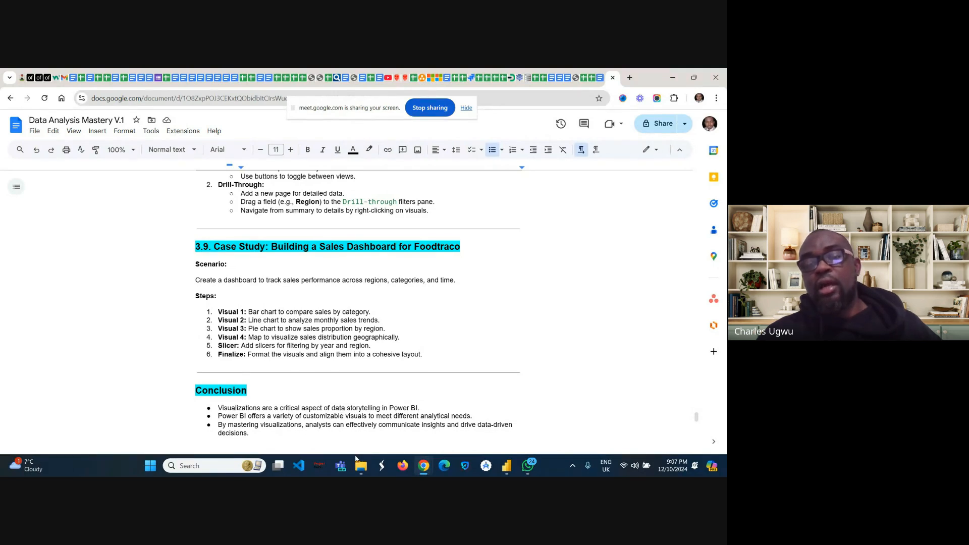
mouse_move(505, 469)
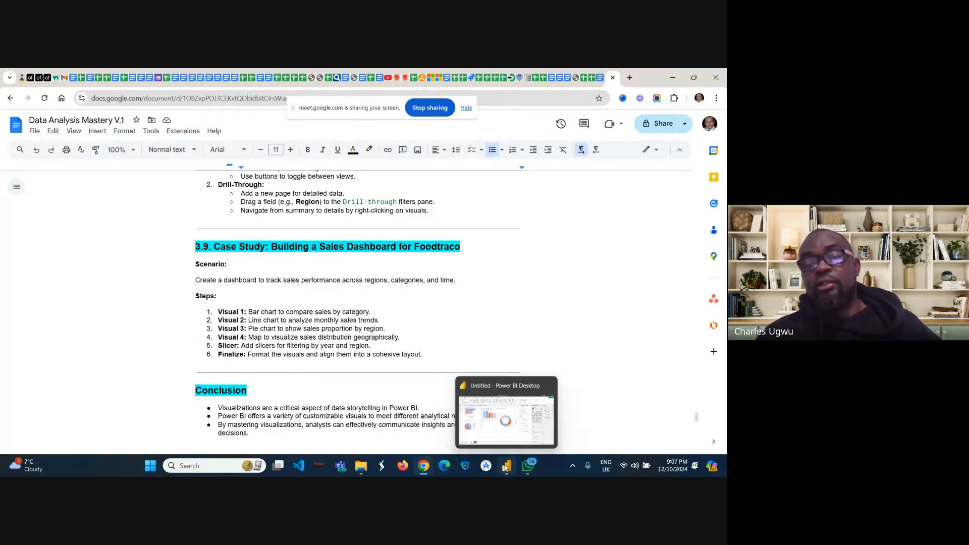
click(500, 426)
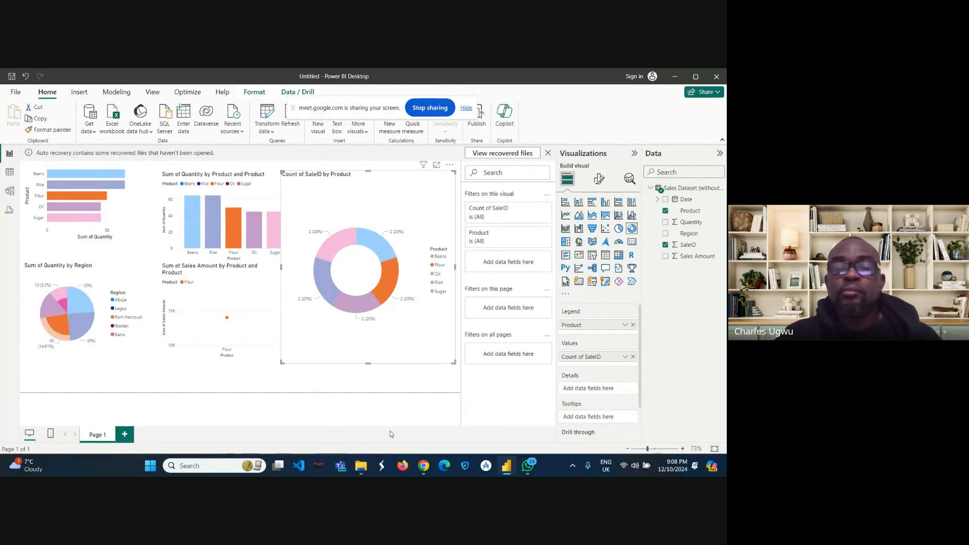
Step: Stop sharing the screen in the Google Meet session
mouse_move(423, 460)
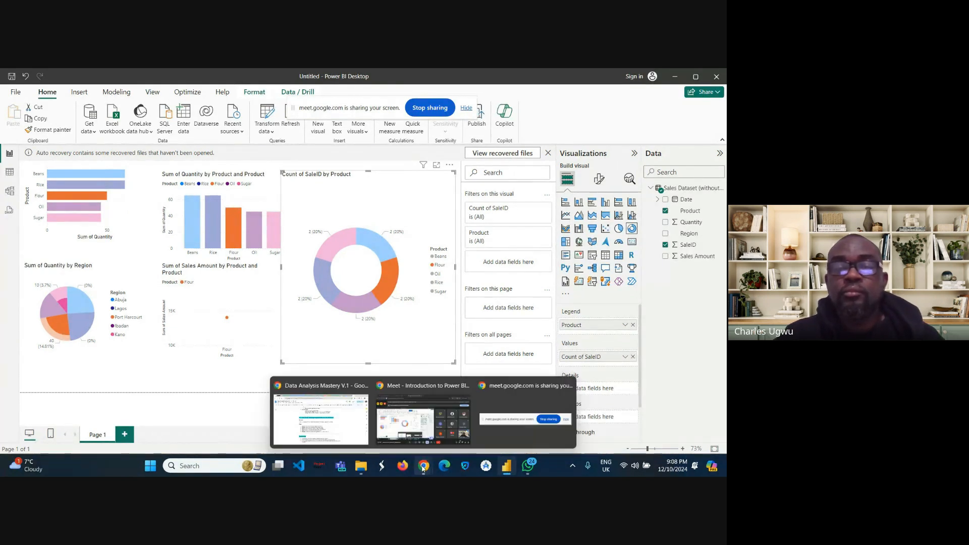
mouse_move(412, 432)
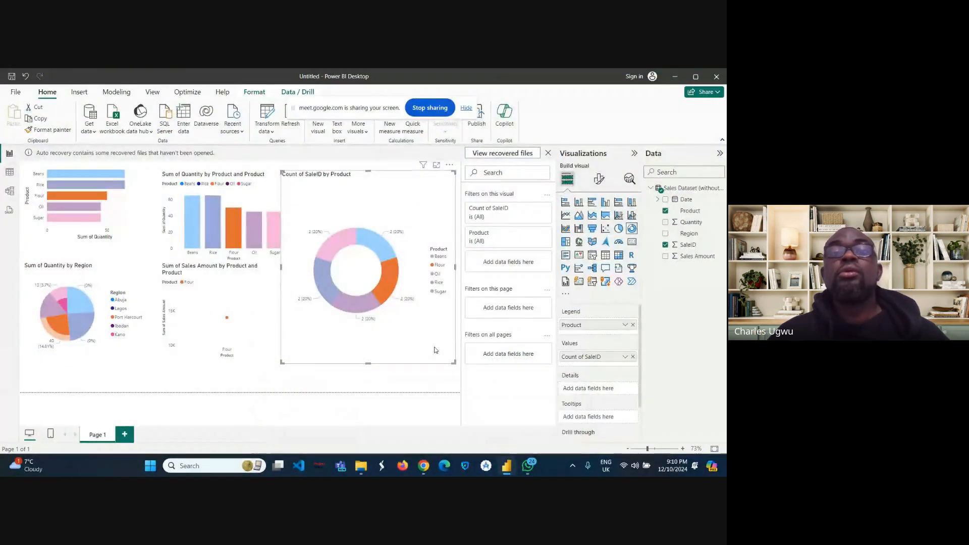
click(427, 109)
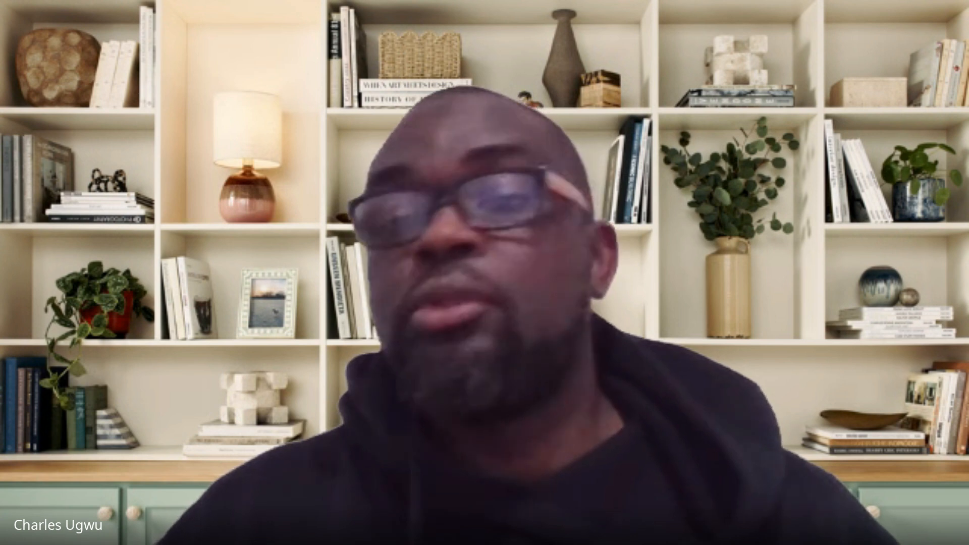